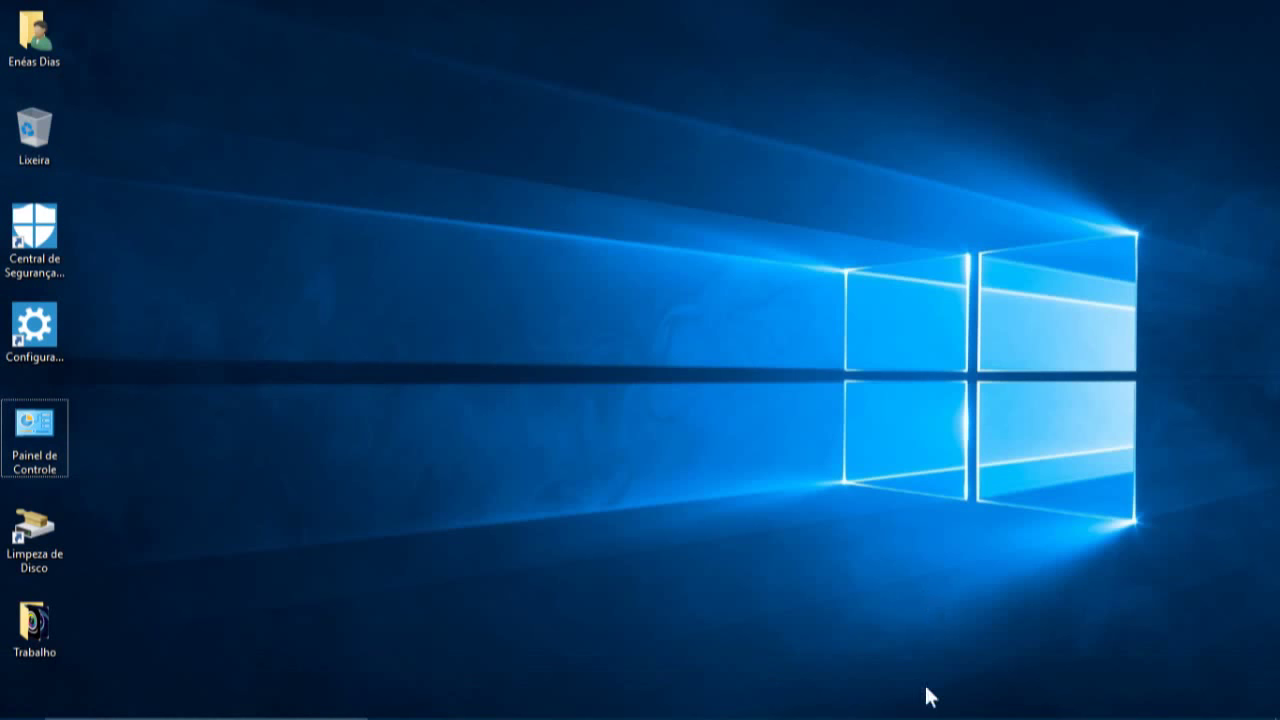
Step: Reveal the hidden taskbar and open its settings page
mouse_move(926, 716)
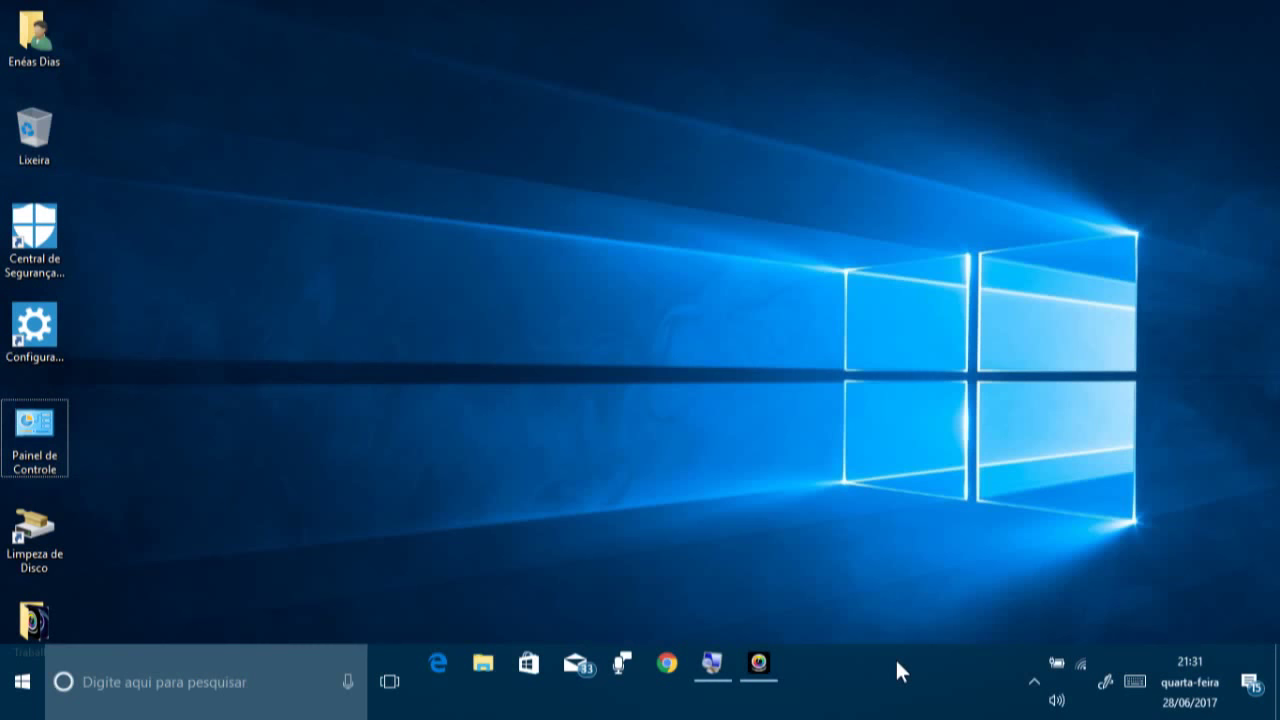
right_click(897, 670)
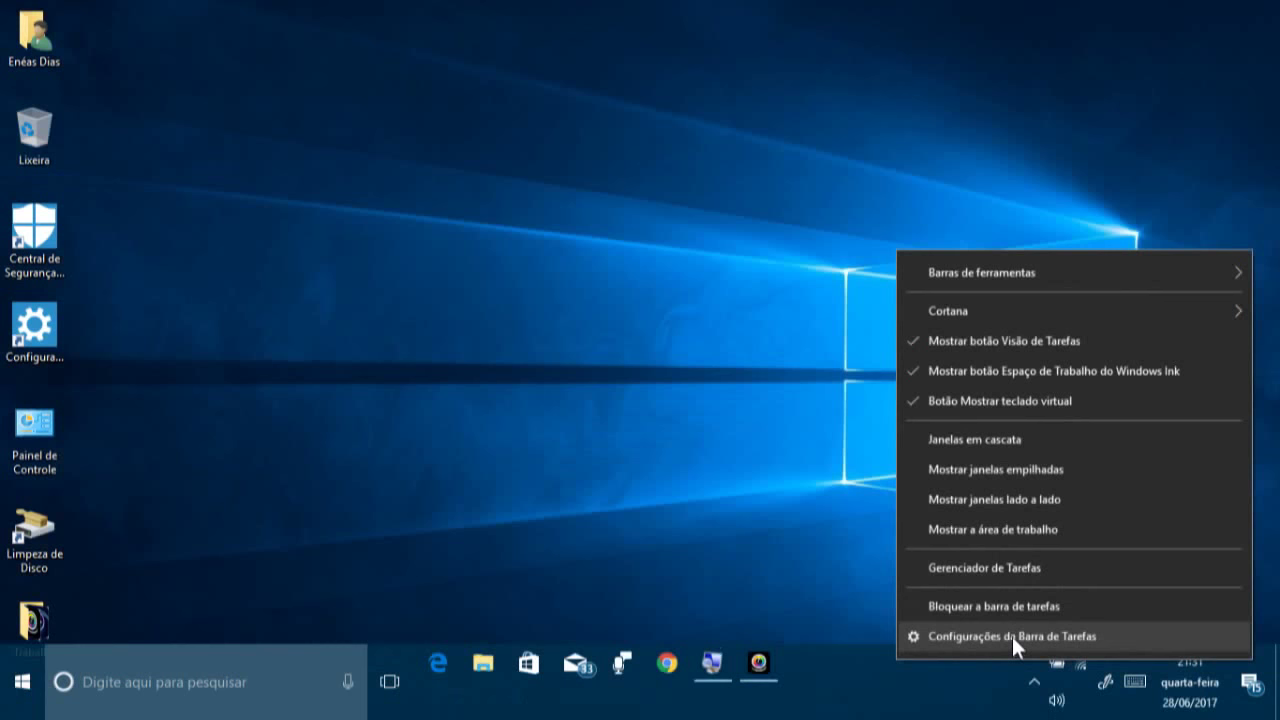
click(1012, 636)
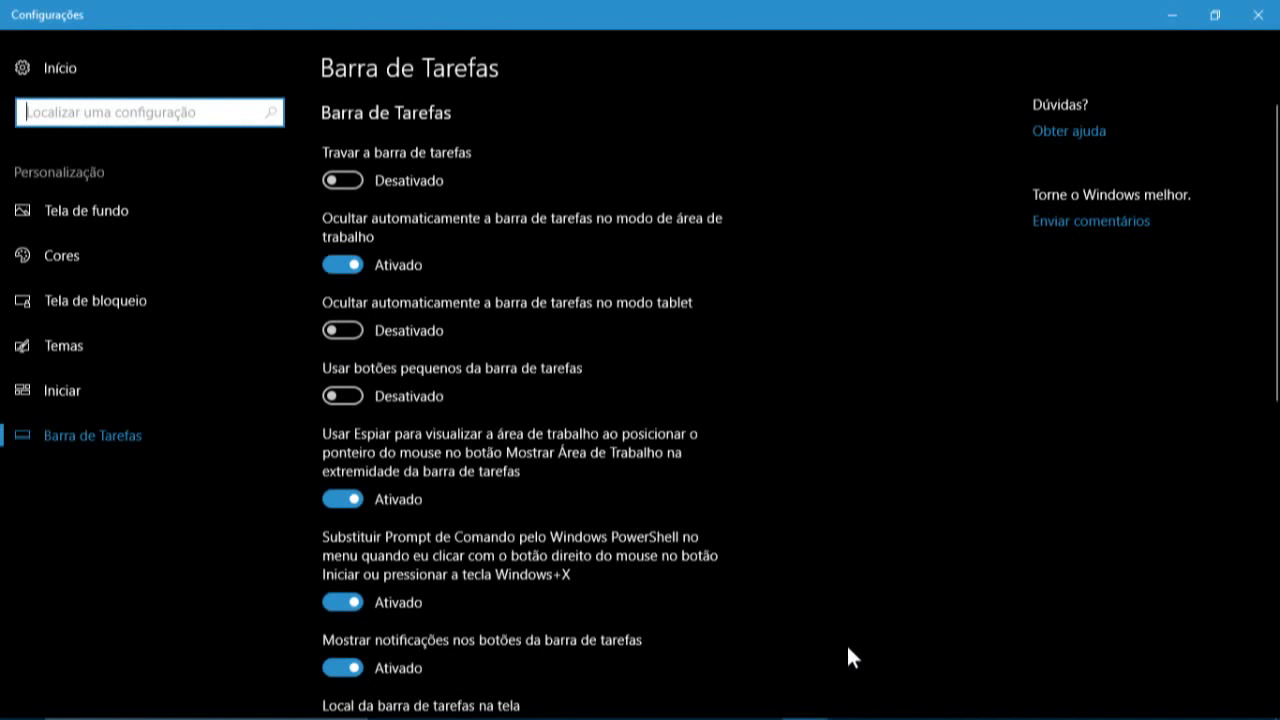
Step: Turn off automatic hiding of the taskbar in desktop mode and lock the taskbar
mouse_move(855, 715)
click(333, 264)
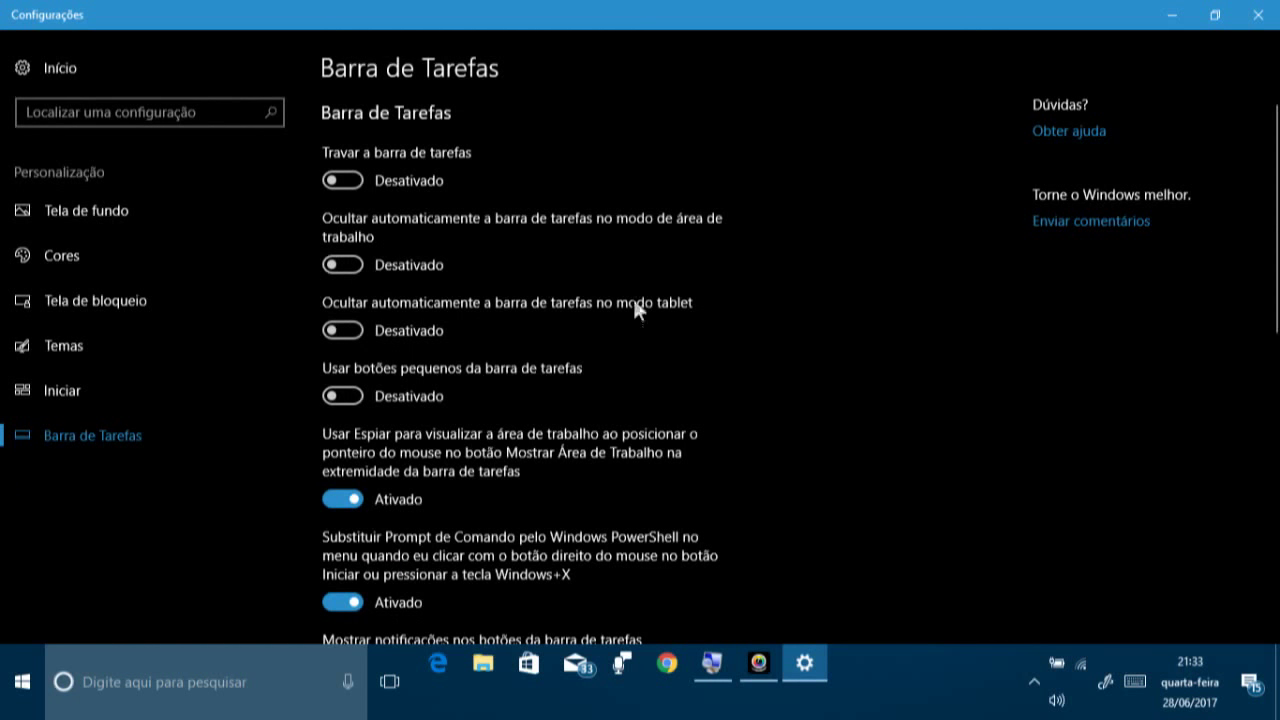
click(352, 182)
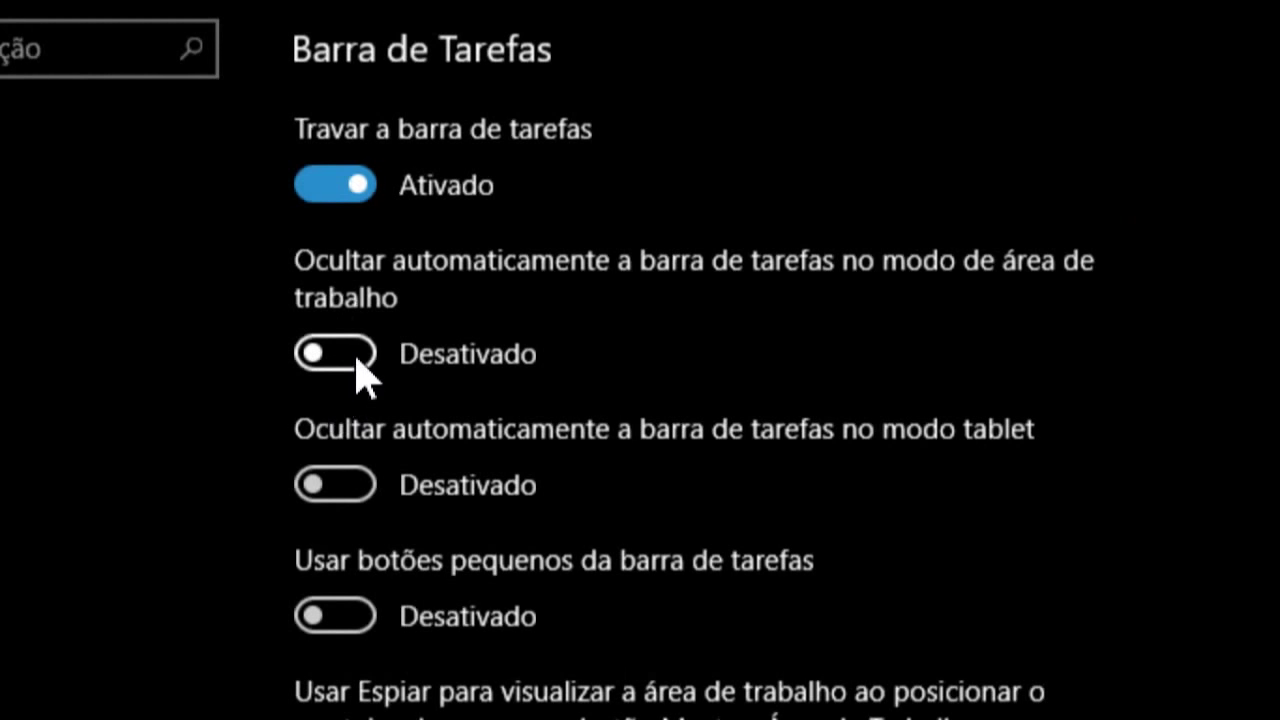
Step: Turn automatic hiding in desktop mode on with the taskbar locked, and reveal the taskbar to test it
click(357, 360)
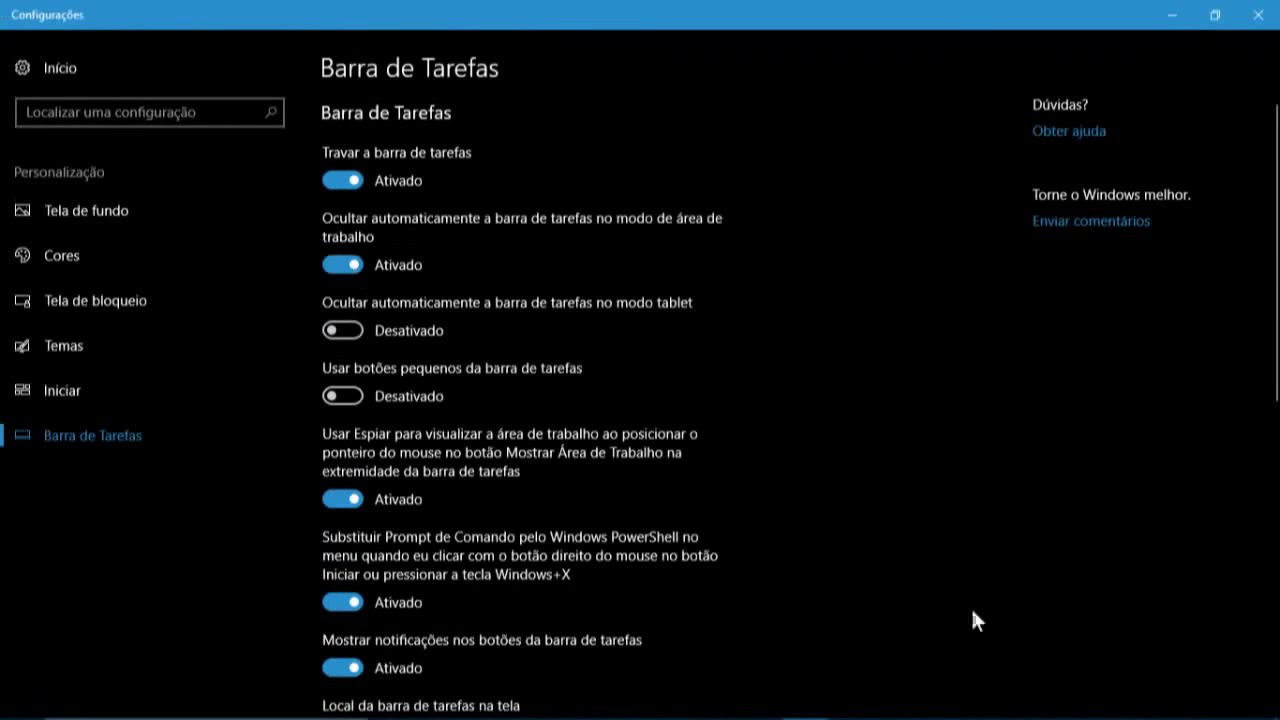
mouse_move(990, 702)
mouse_move(945, 717)
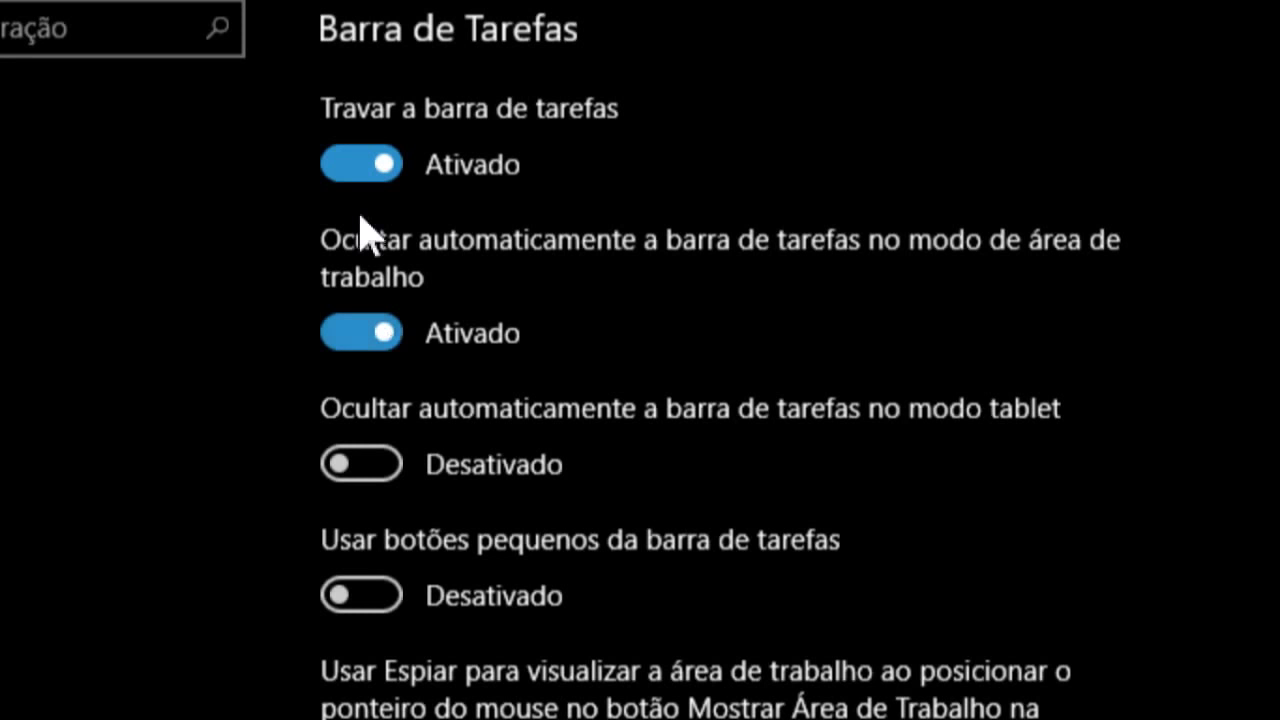
Step: Unlock the taskbar, switch desktop-mode automatic hiding off and on again, and test the hiding behaviour
click(345, 333)
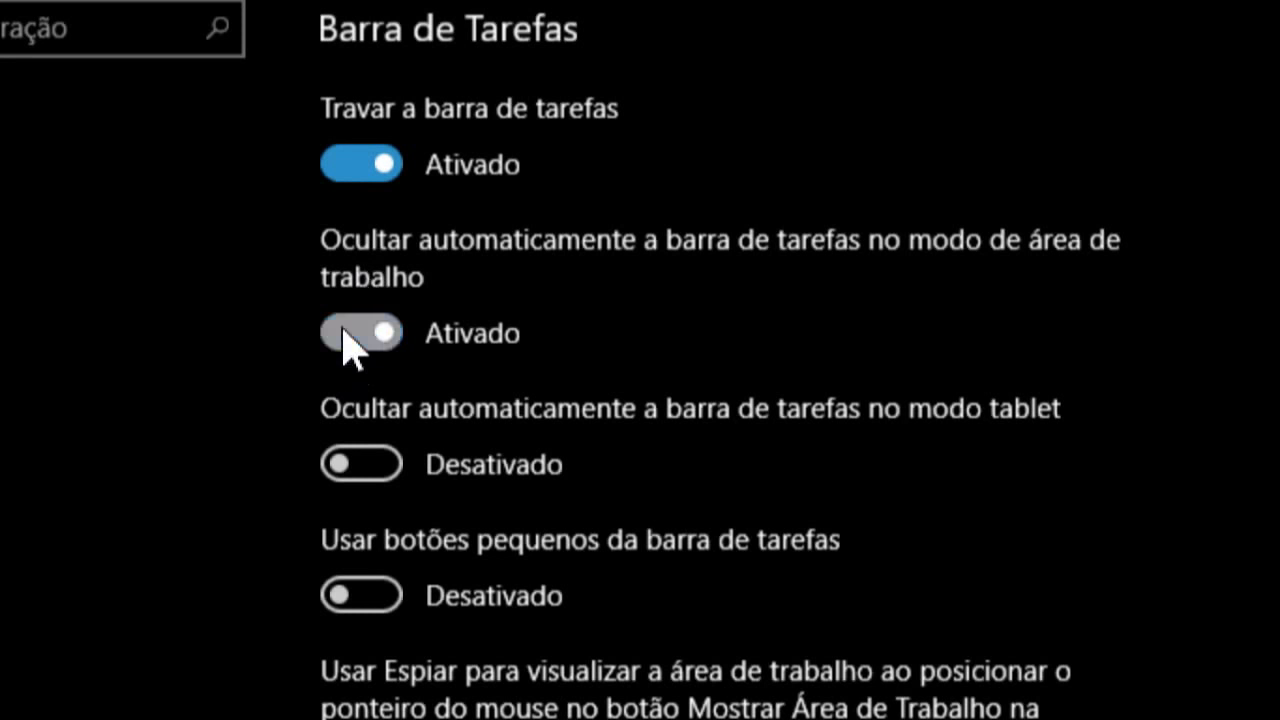
click(355, 158)
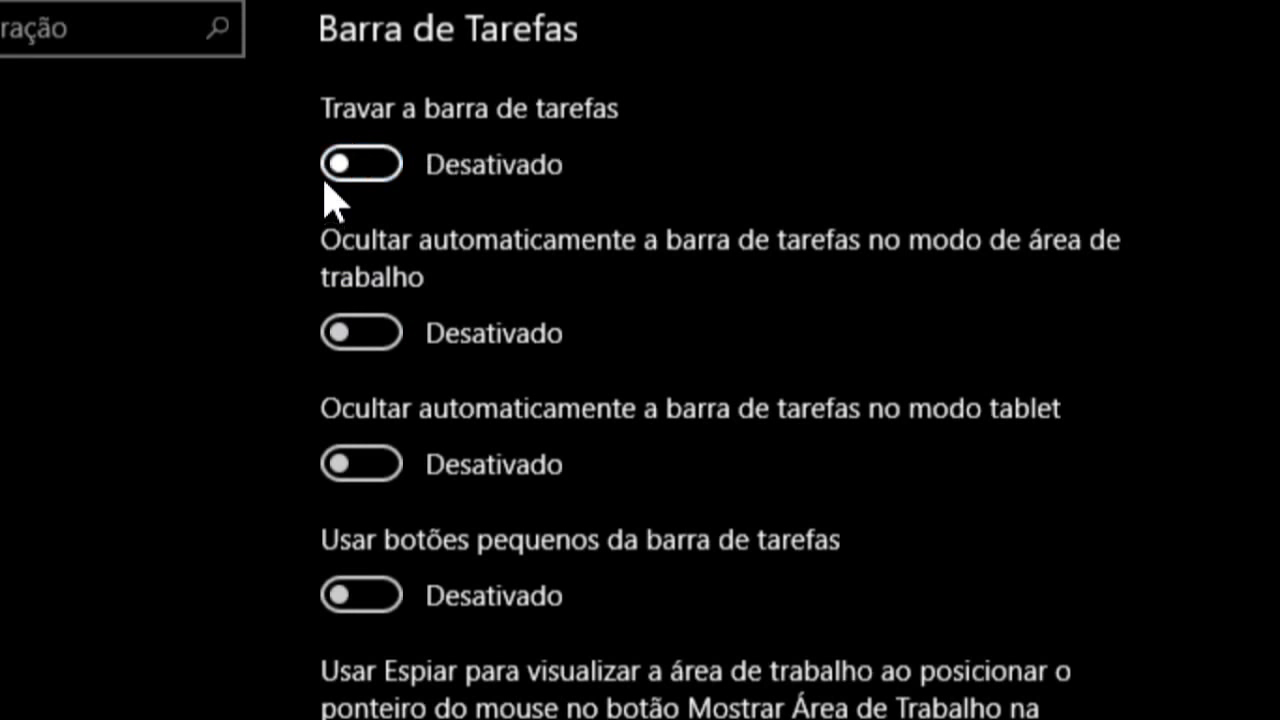
click(387, 337)
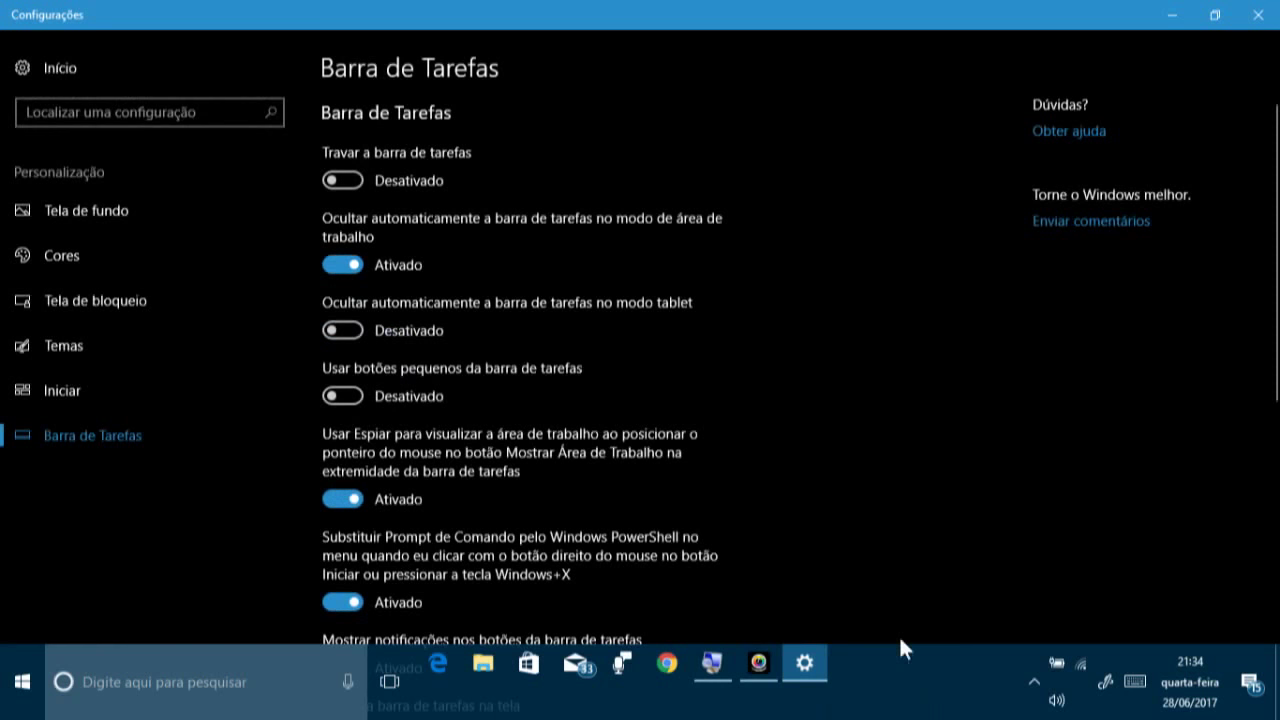
mouse_move(929, 683)
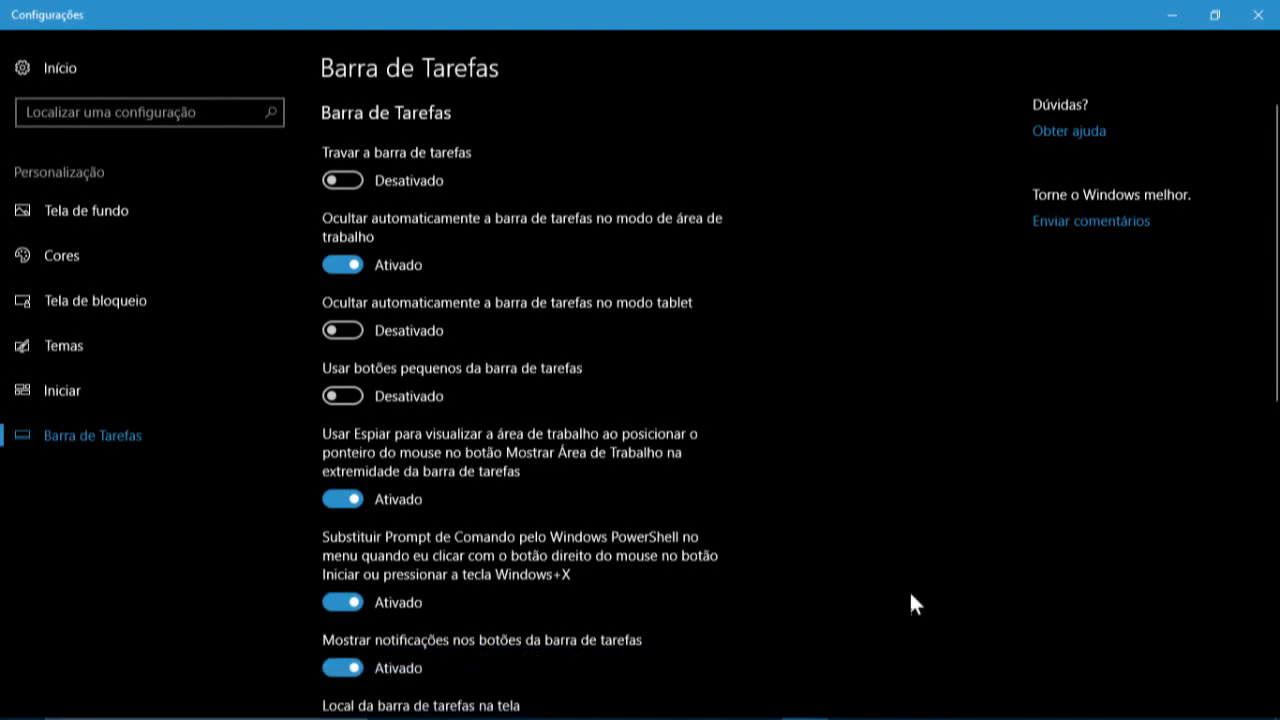
mouse_move(929, 716)
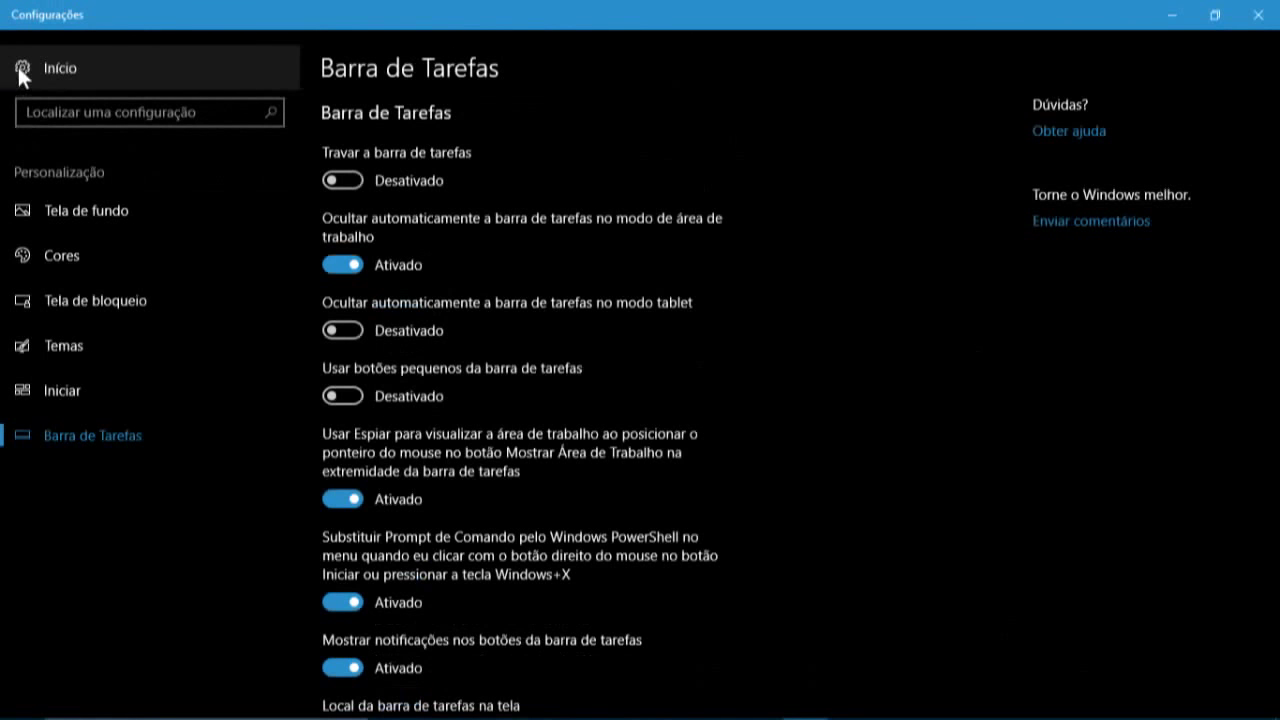
Step: Review the sign-in mode choices in the System tablet mode settings, and return to the taskbar settings
click(22, 70)
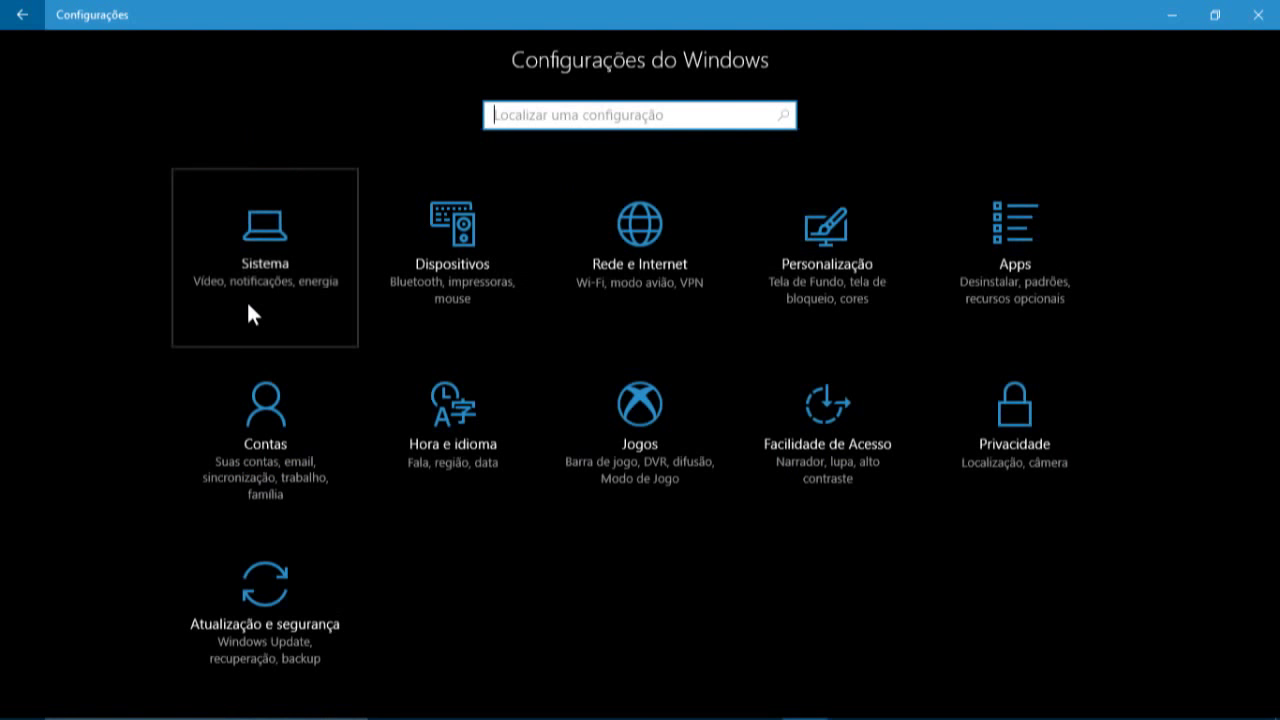
click(248, 305)
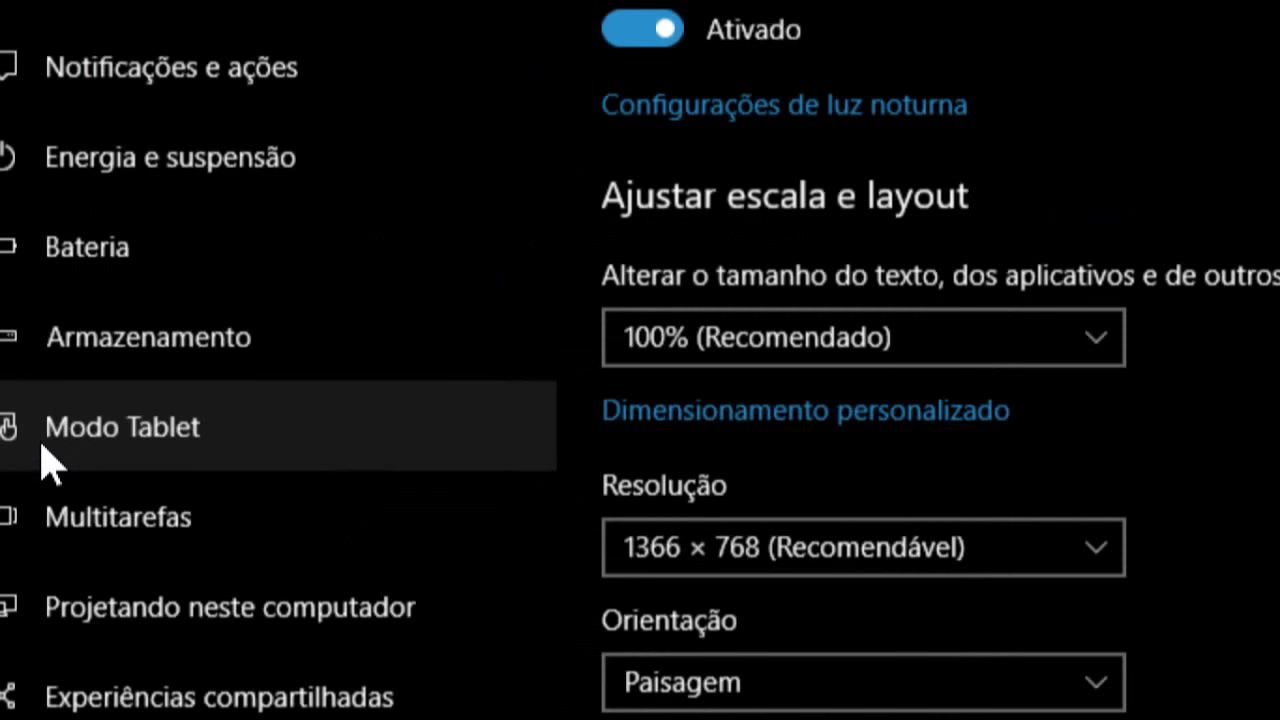
click(48, 436)
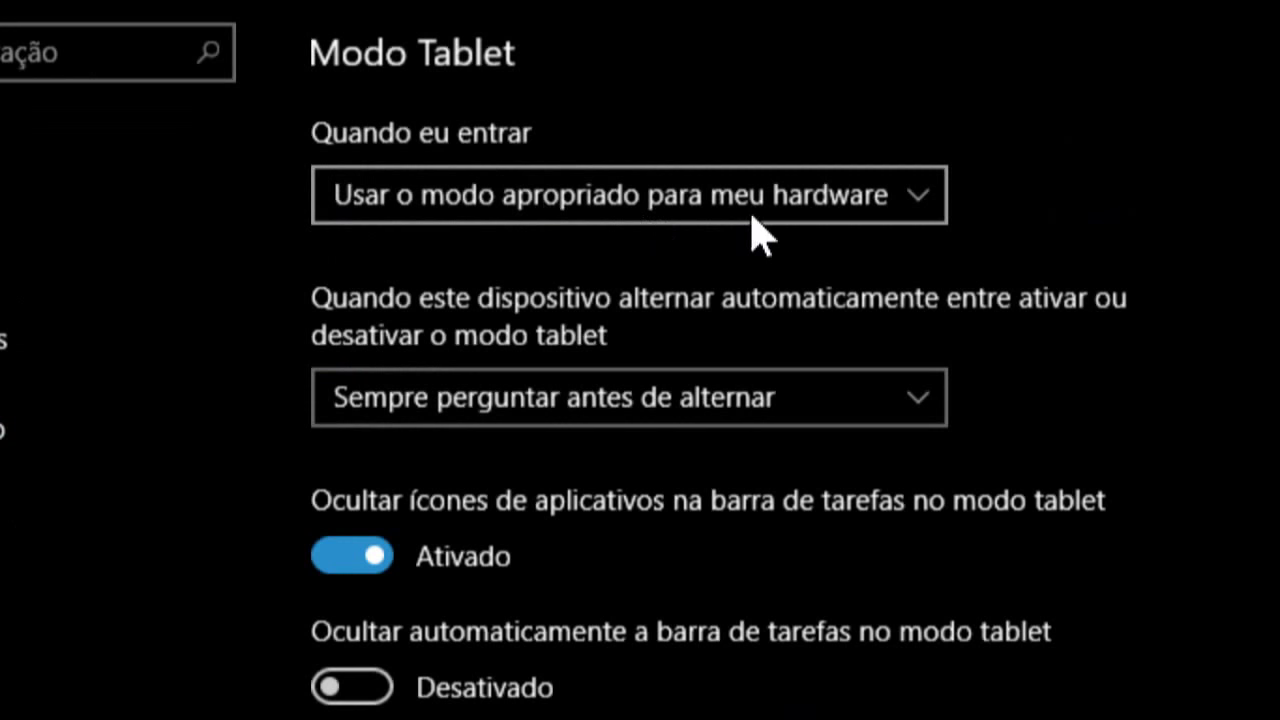
click(918, 200)
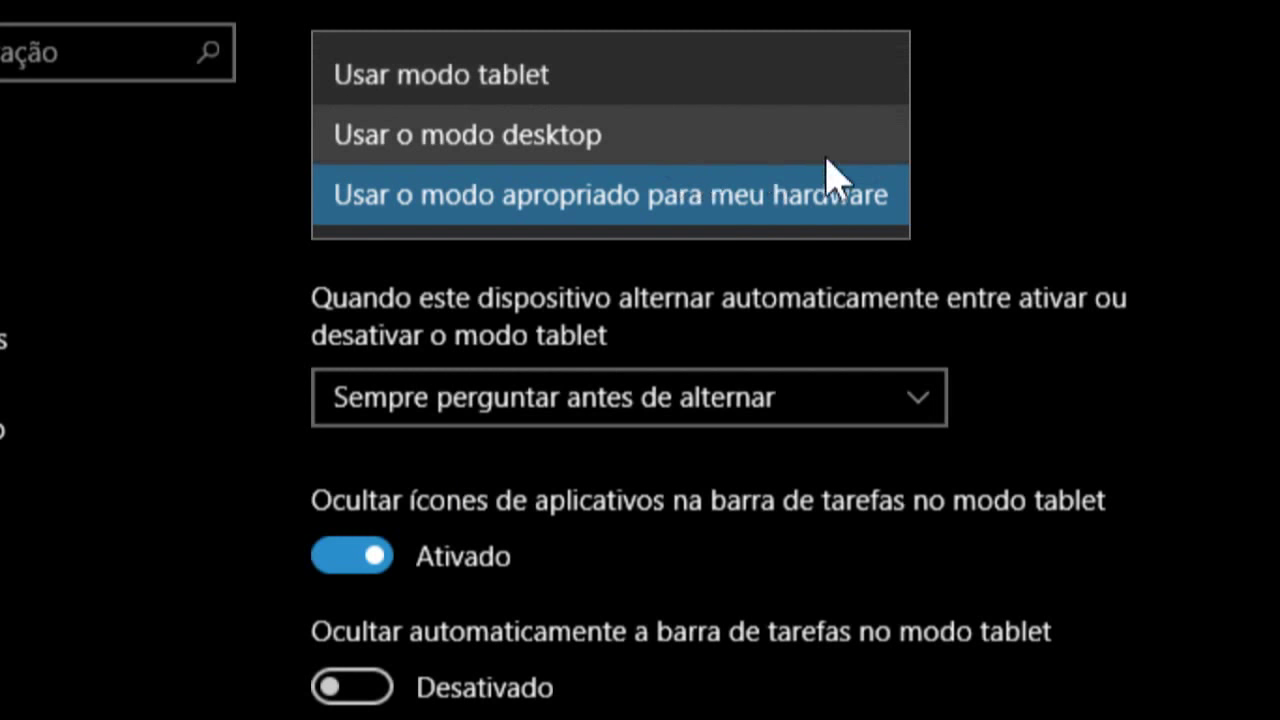
click(988, 150)
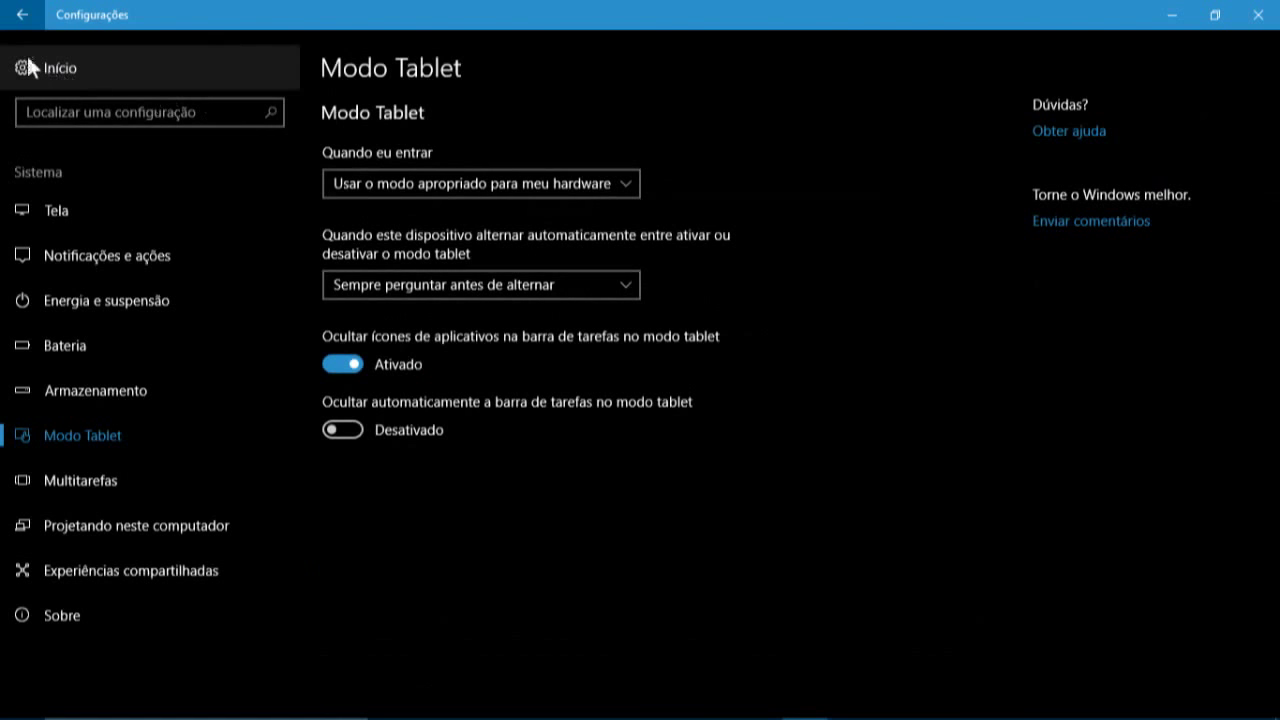
click(20, 15)
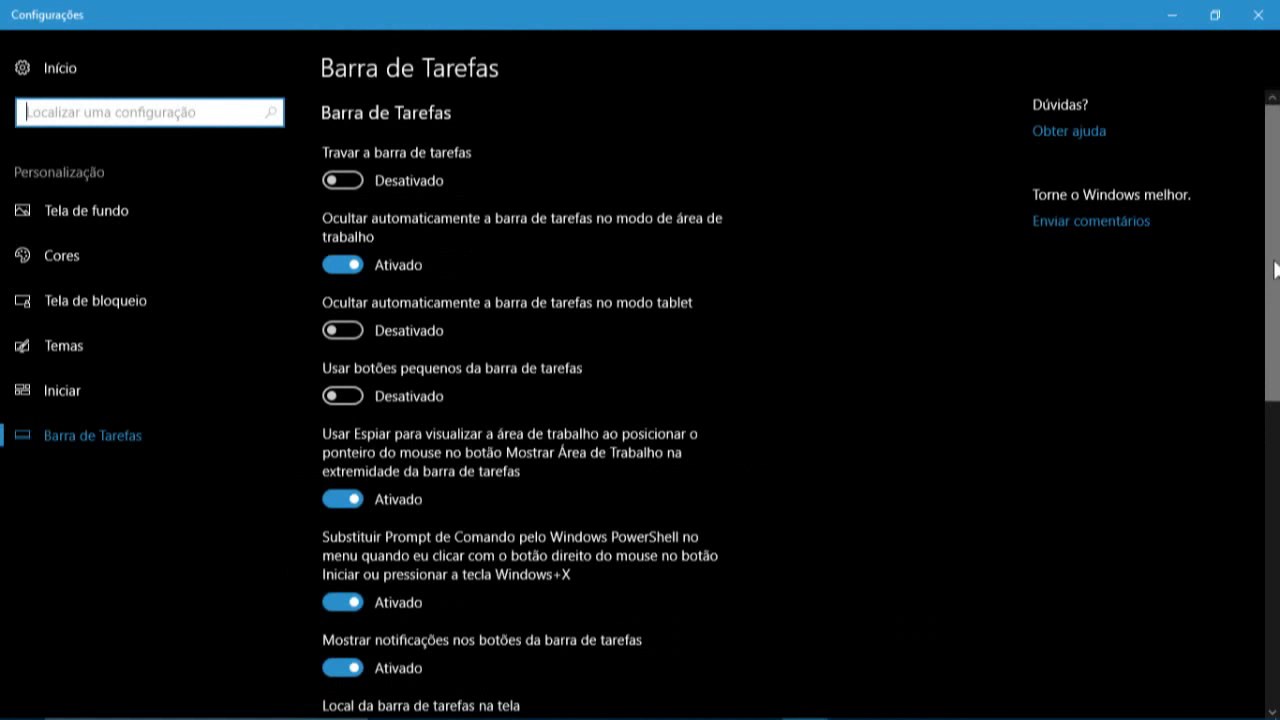
Step: Examine the remaining taskbar options and try previewing the desktop with Peek
scroll(1274, 300, down, 1)
scroll(1274, 300, down, 3)
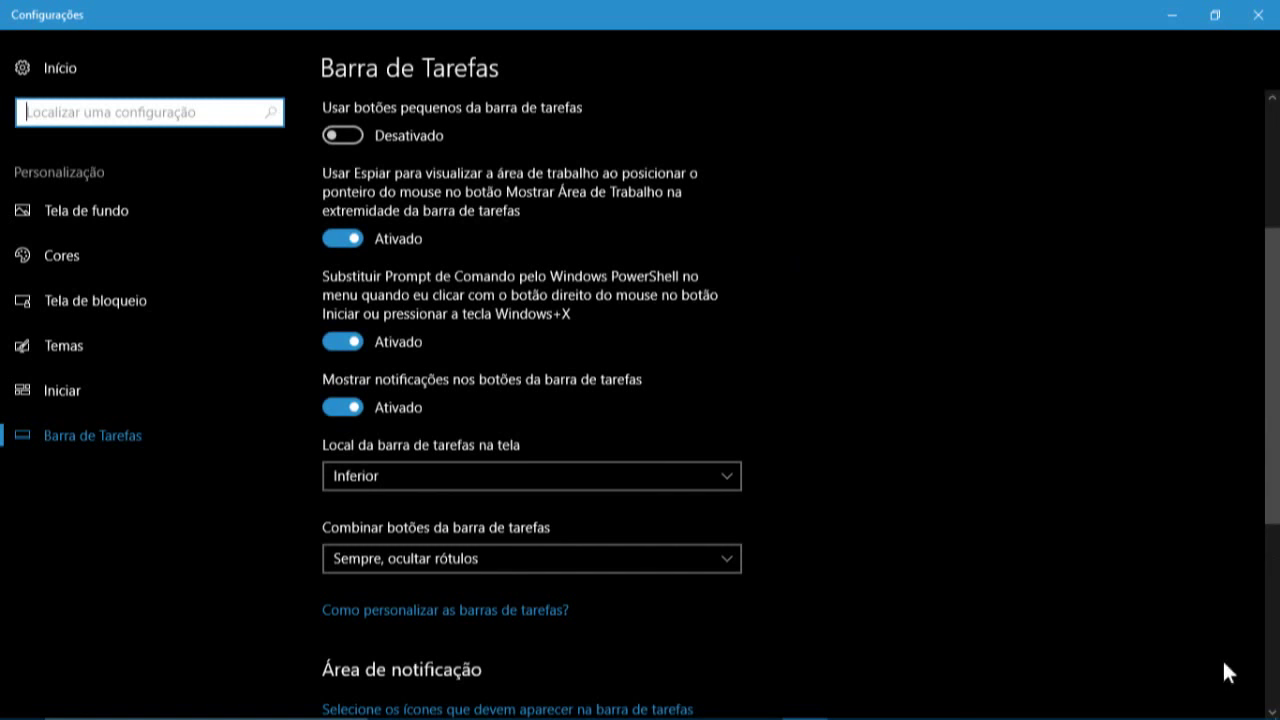
mouse_move(1199, 711)
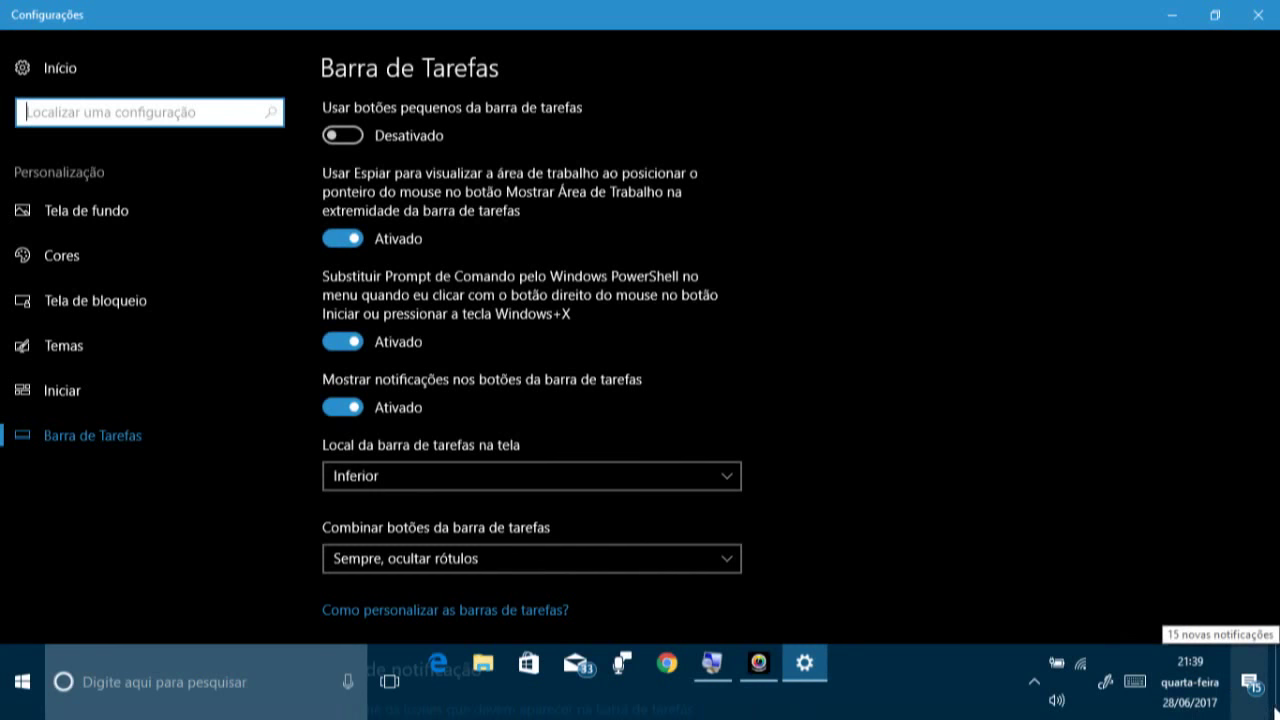
mouse_move(1277, 702)
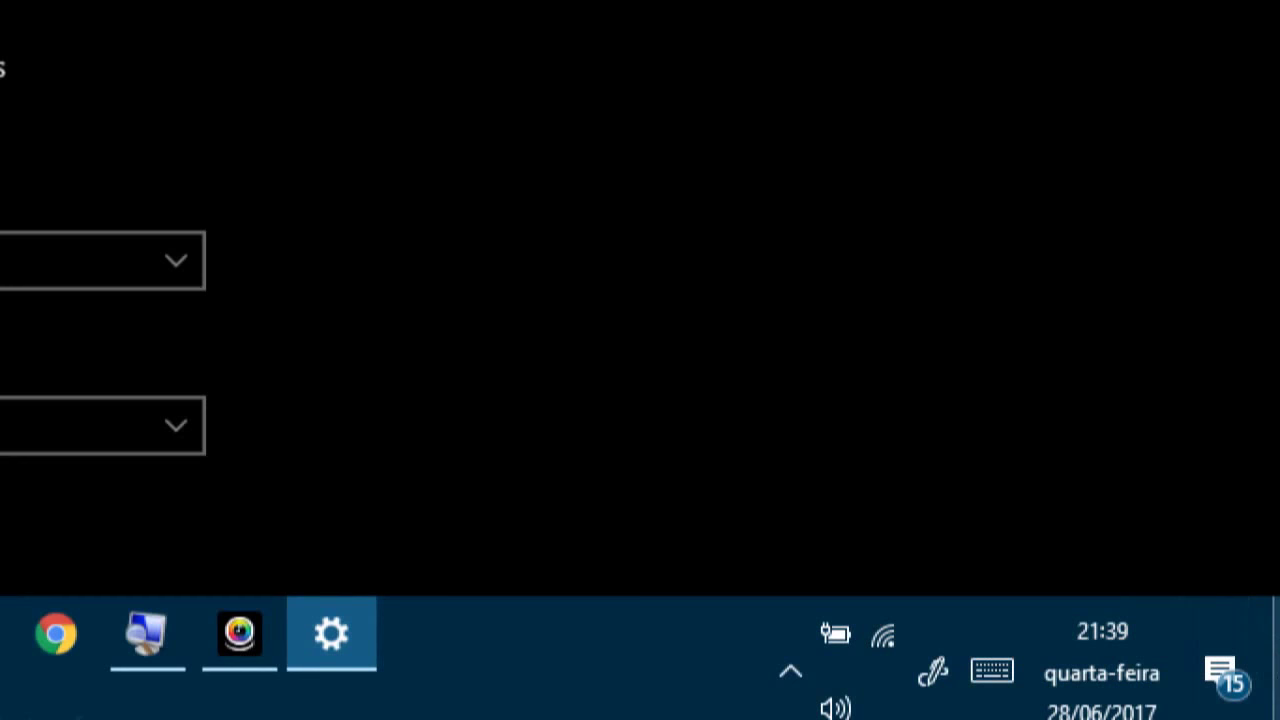
mouse_move(1279, 665)
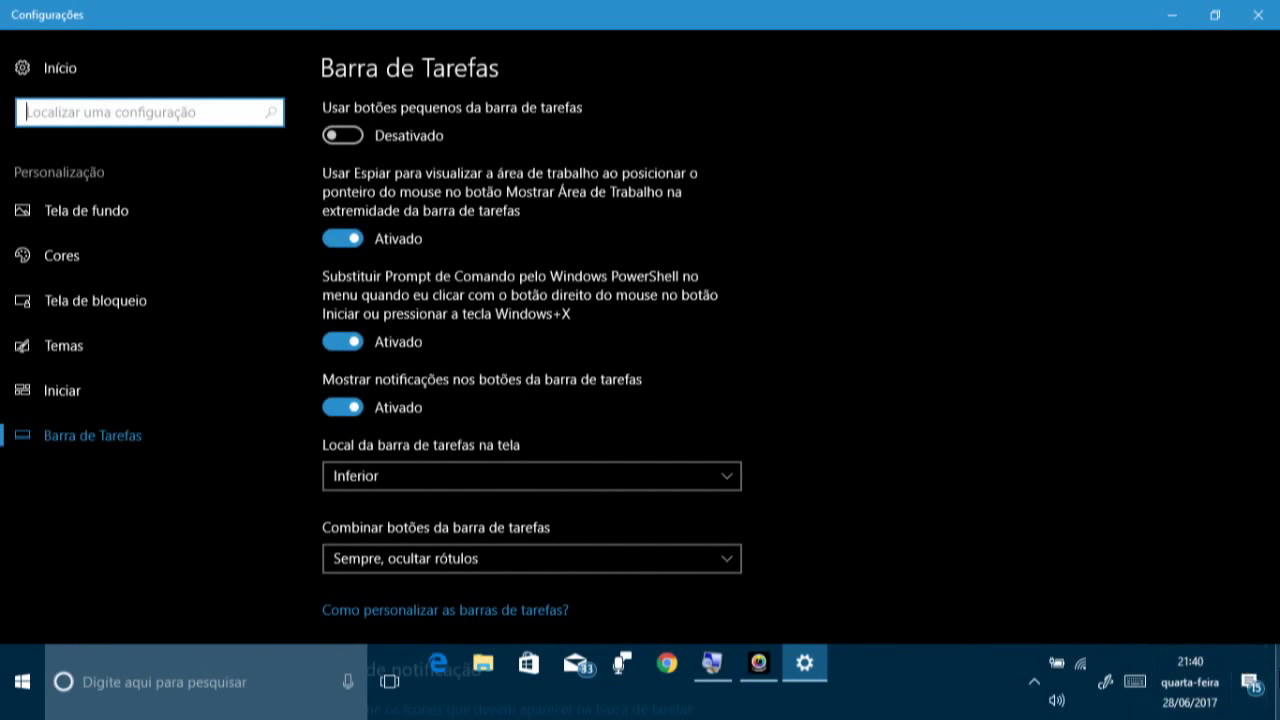
mouse_move(1277, 690)
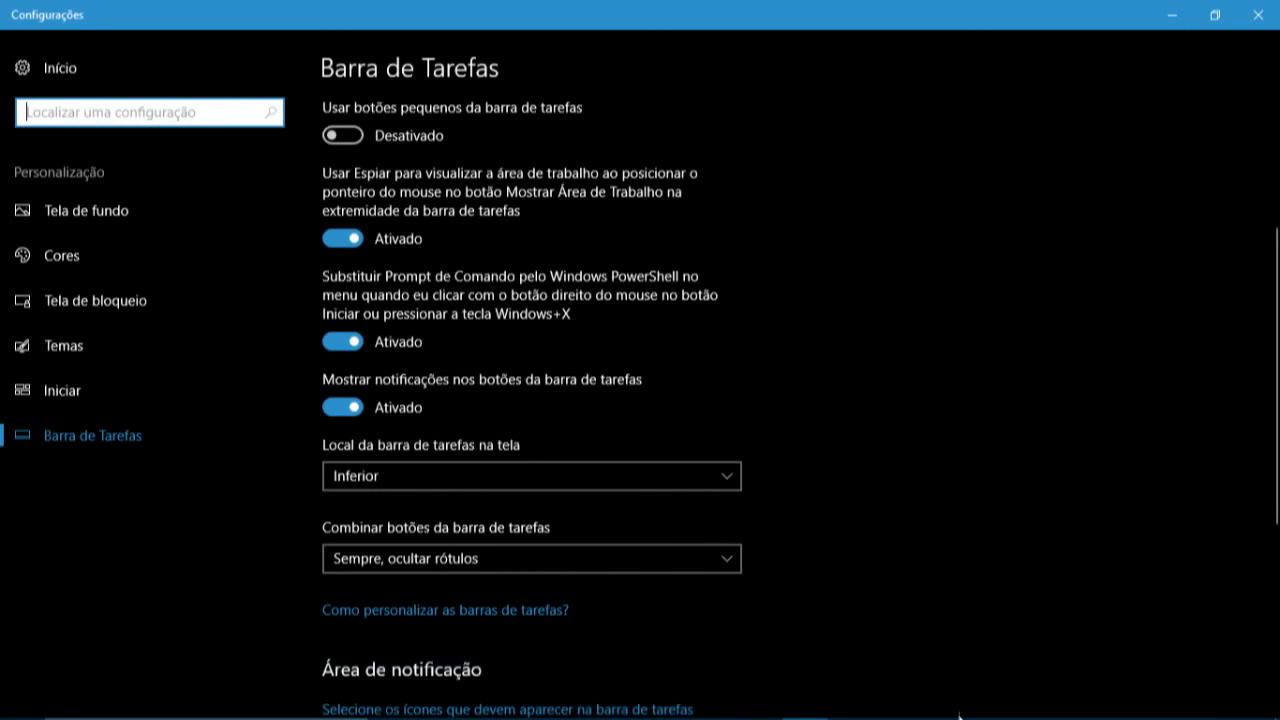
mouse_move(958, 714)
mouse_move(1068, 716)
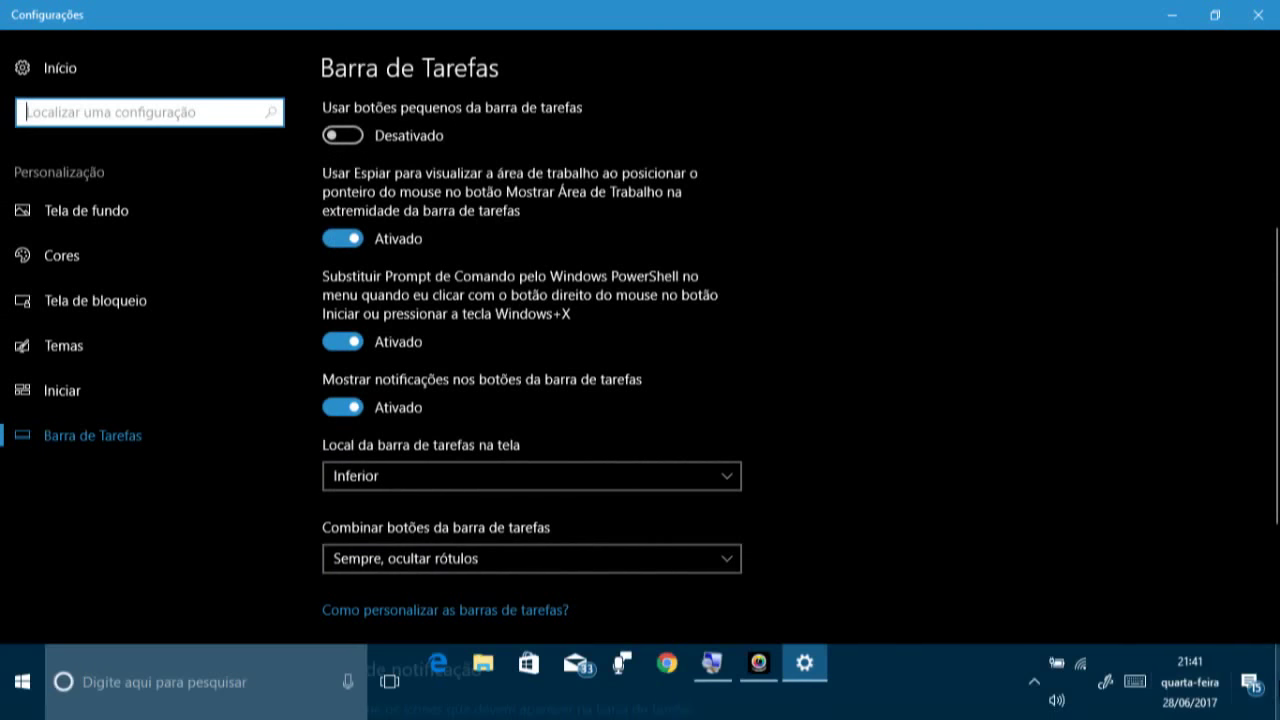
mouse_move(1277, 690)
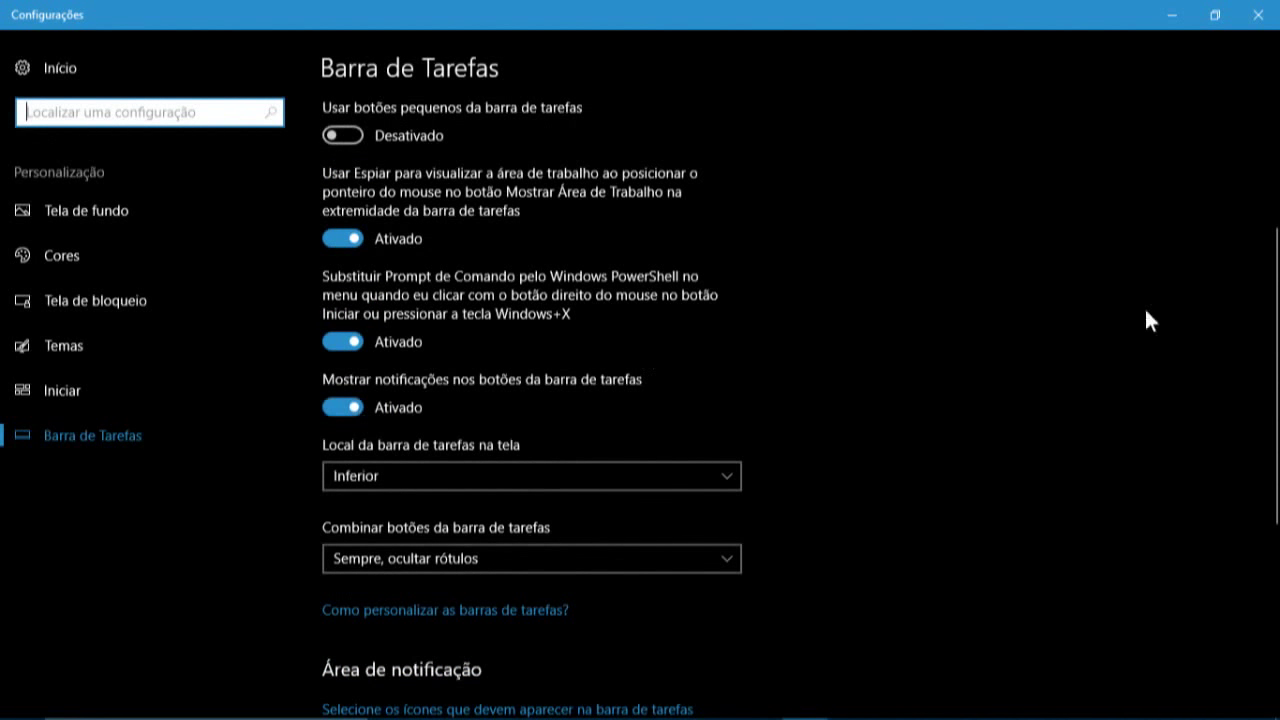
Step: Review the list of notification area icons that can appear on the taskbar, and return to the taskbar settings
drag(1276, 326, 1278, 495)
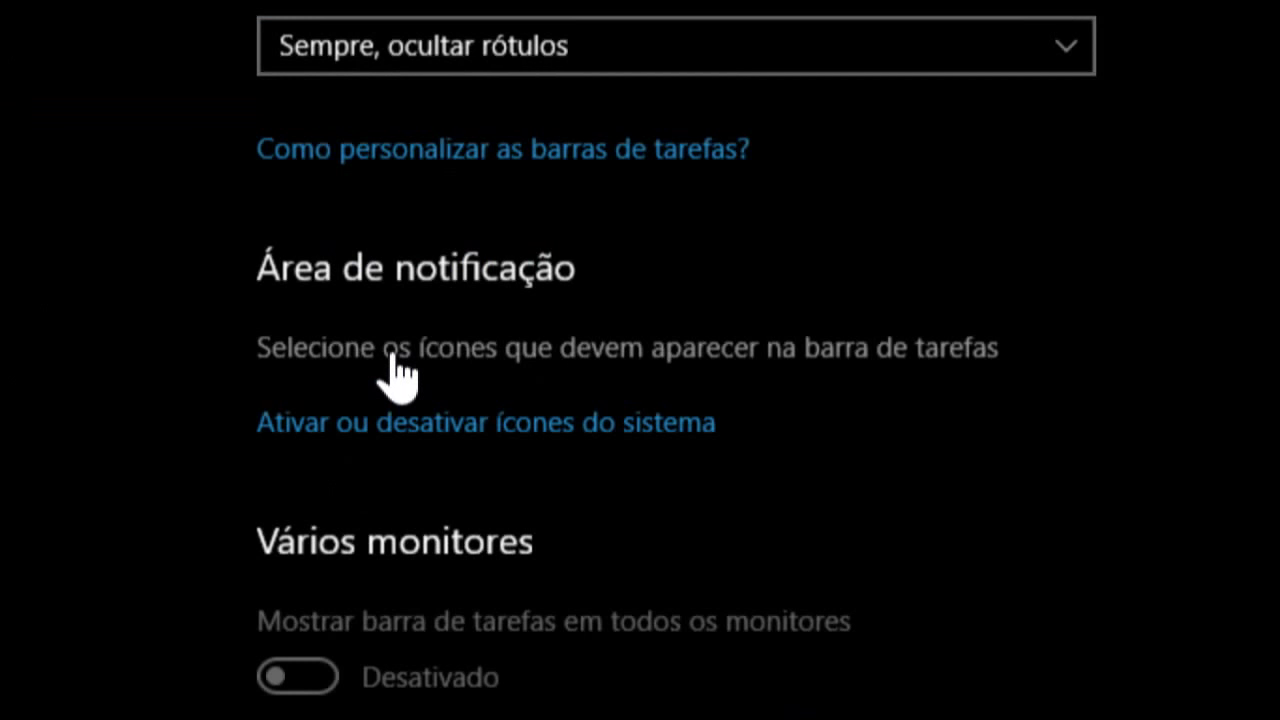
click(390, 352)
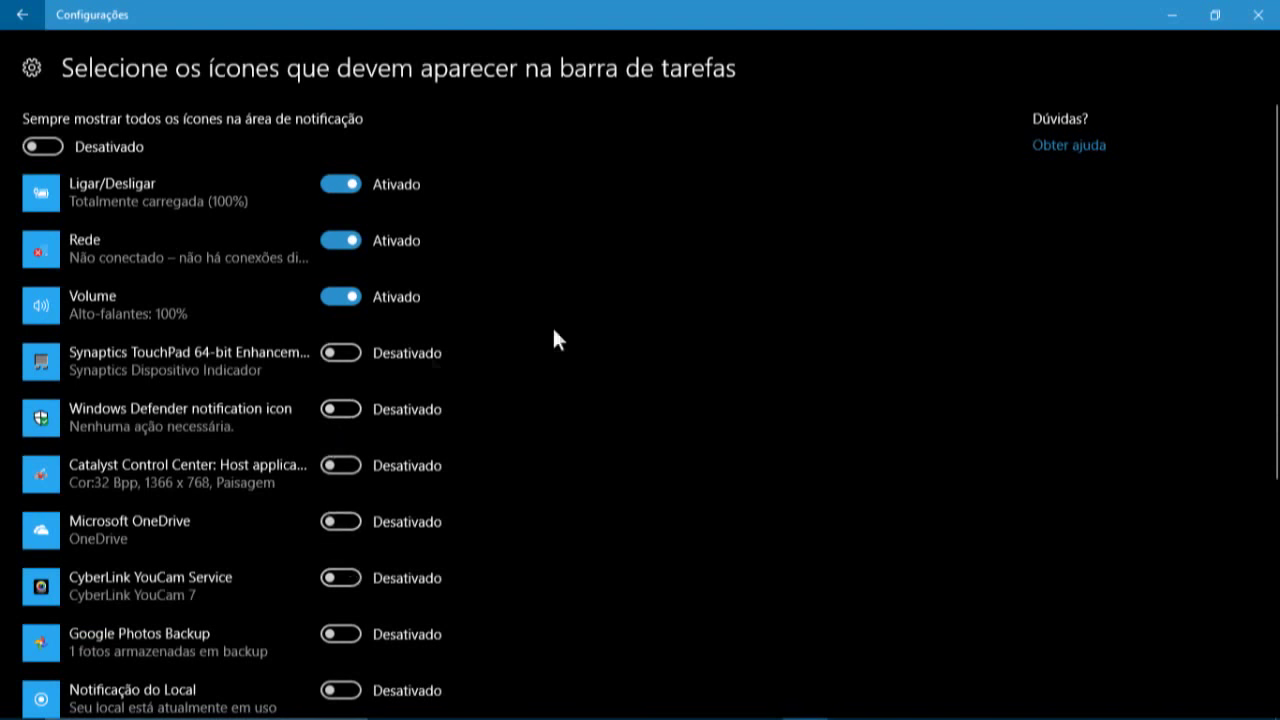
scroll(1276, 410, down, 3)
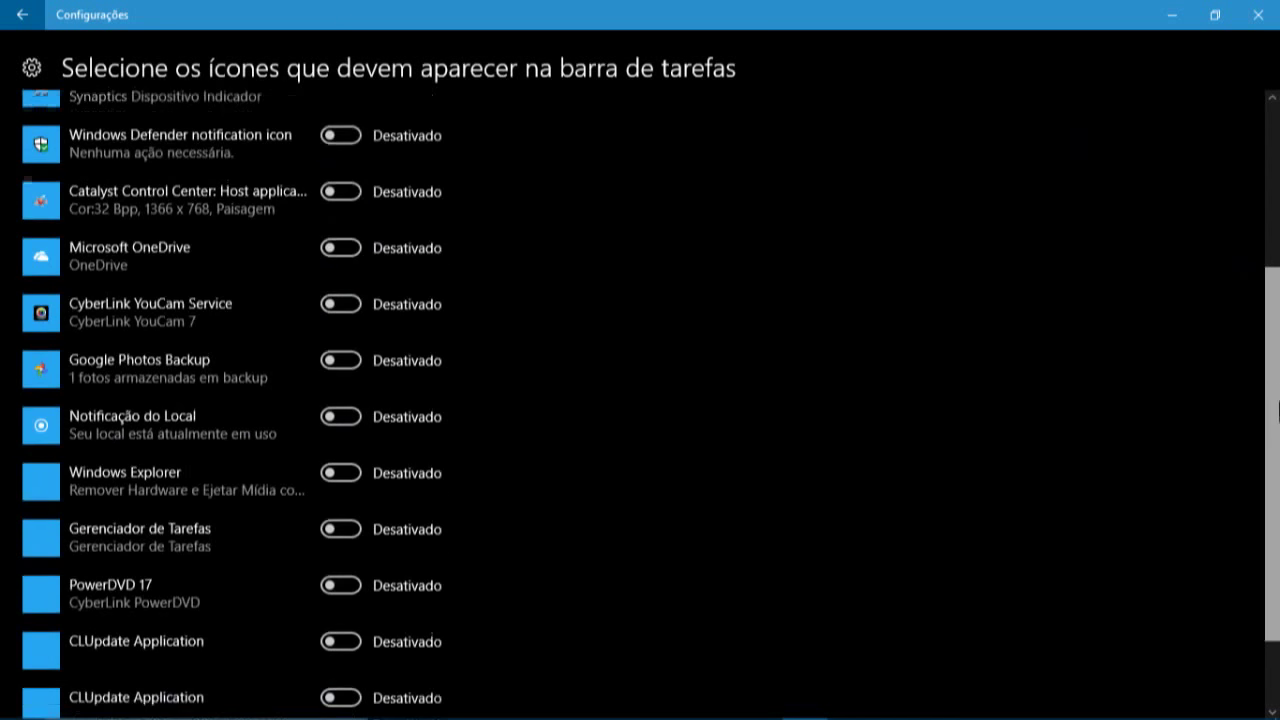
scroll(1276, 410, down, 1)
scroll(1276, 410, up, 5)
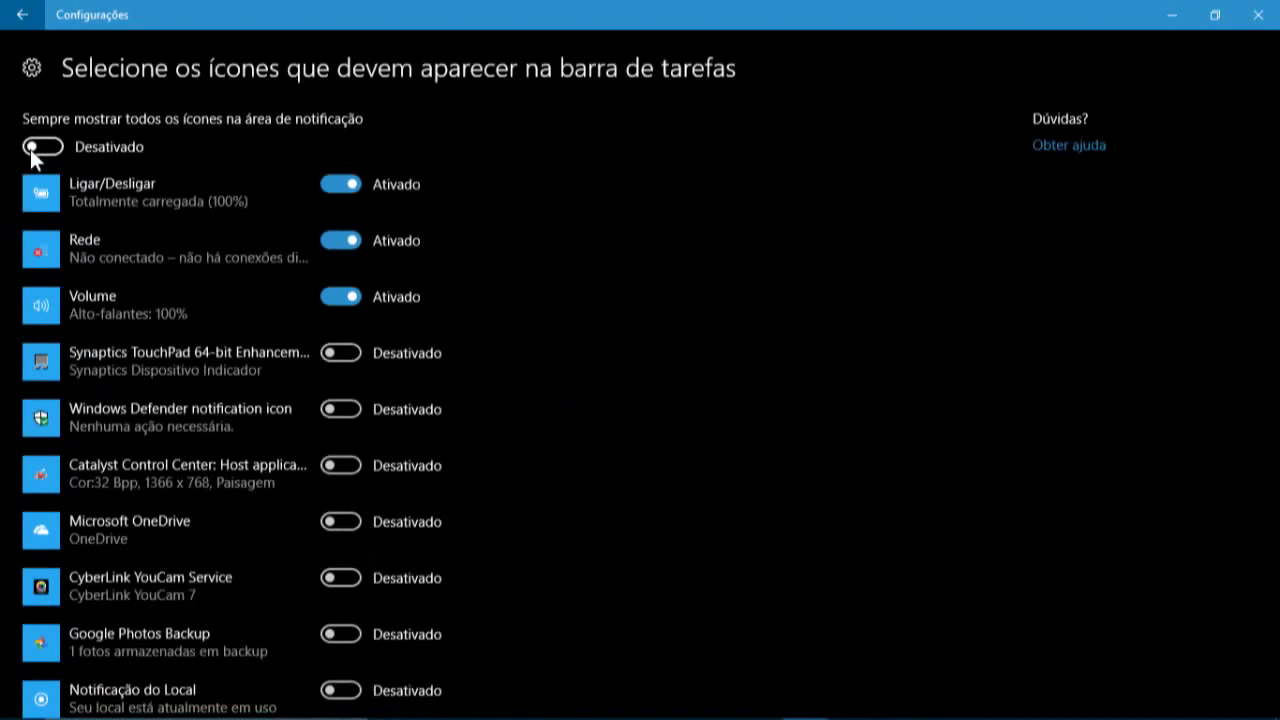
click(20, 15)
click(14, 22)
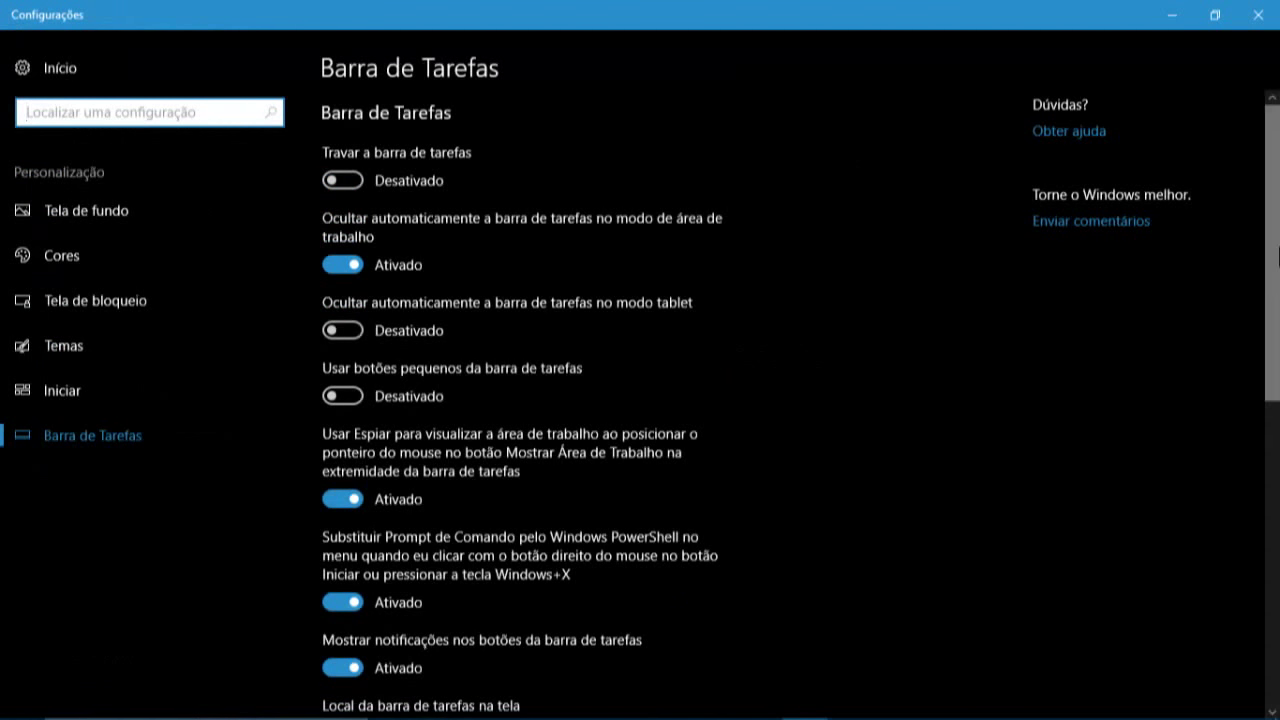
Step: Set the taskbar buttons to combine with "Quando a barra de tarefas estiver cheia" and check the taskbar
drag(1276, 265, 1277, 365)
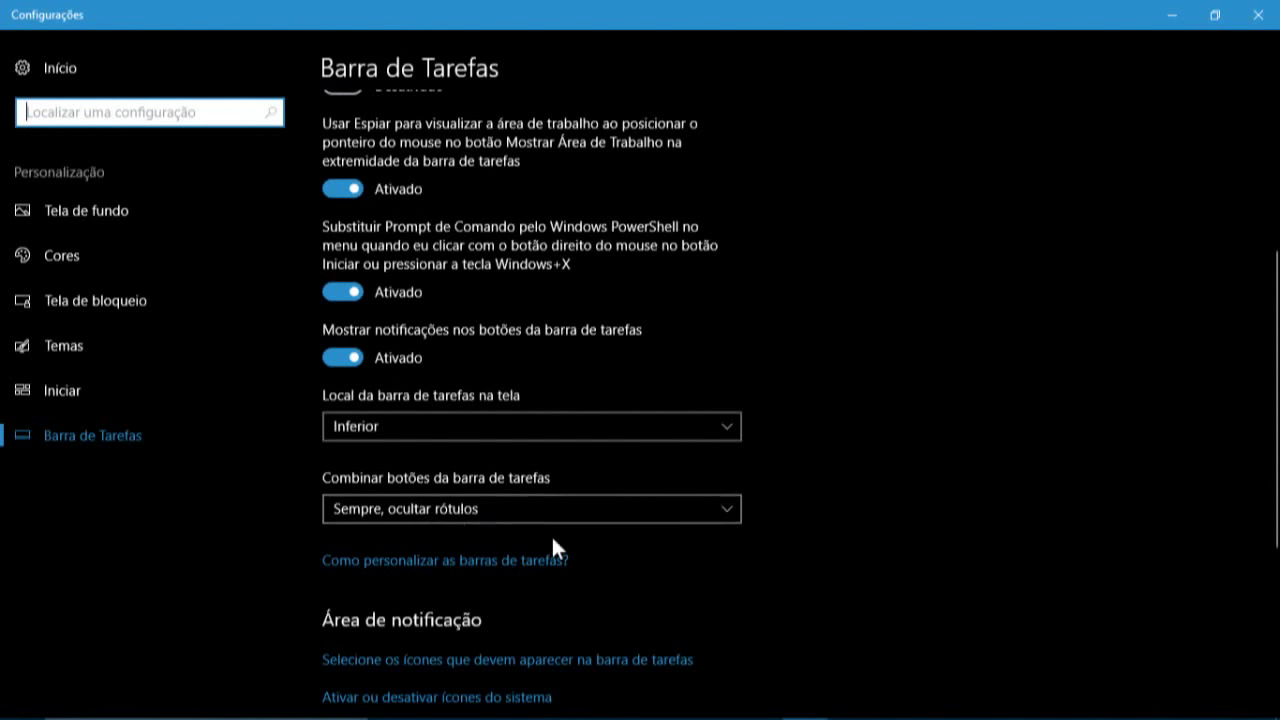
mouse_move(872, 714)
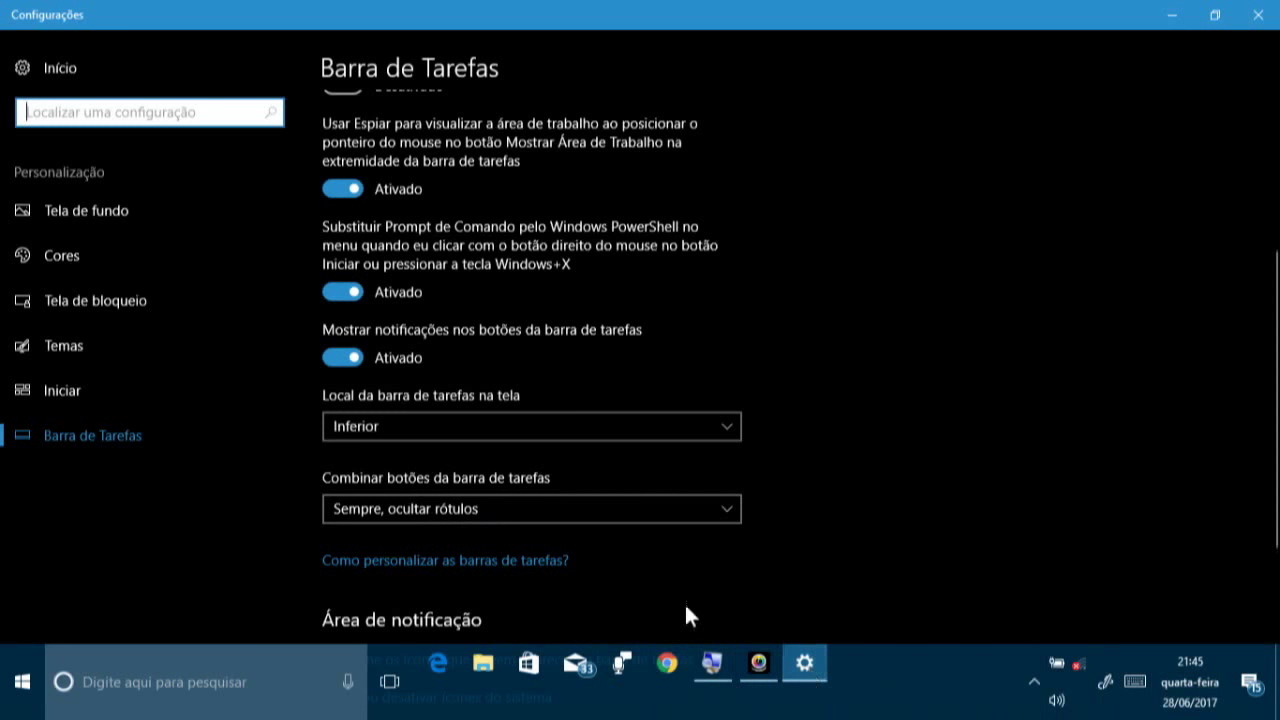
click(725, 512)
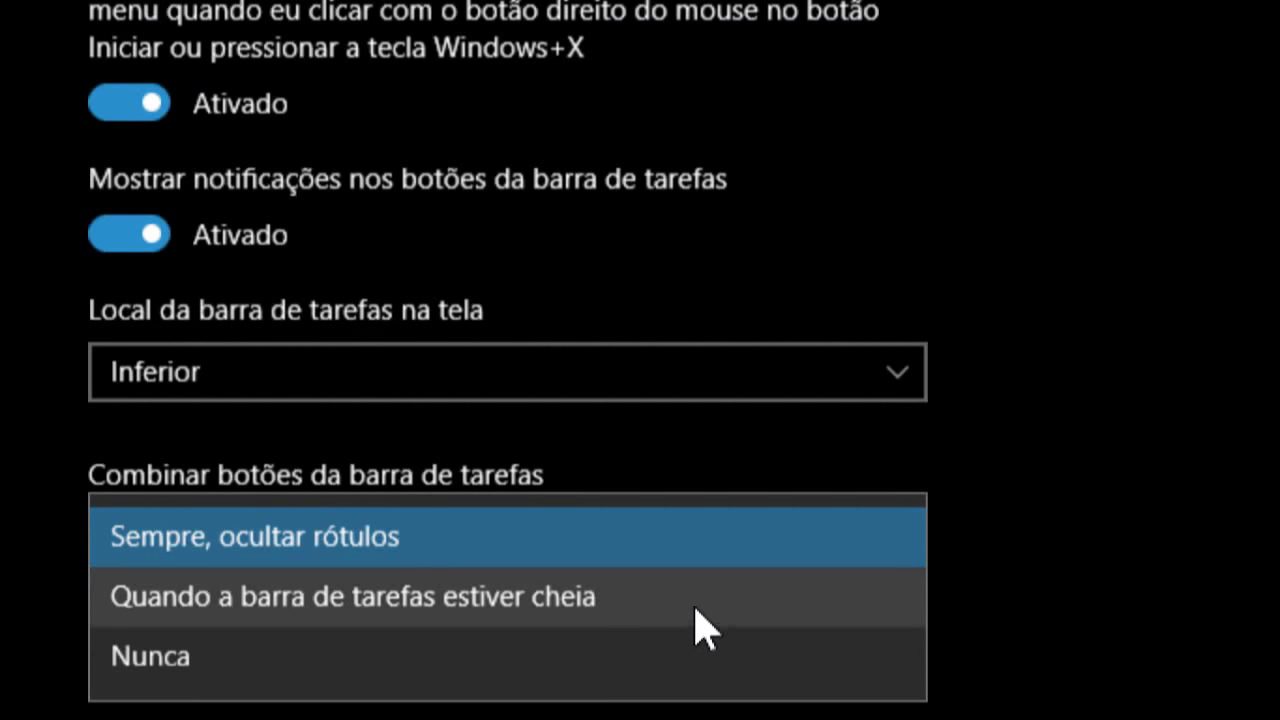
click(697, 607)
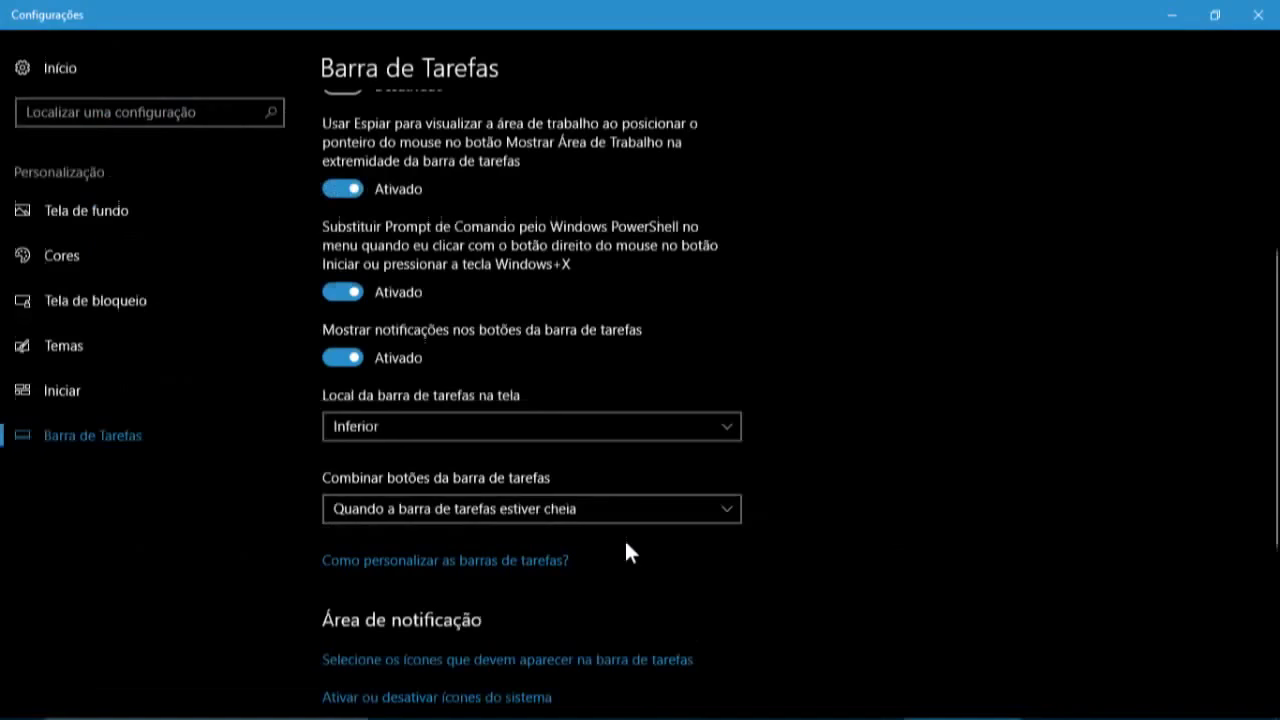
mouse_move(835, 715)
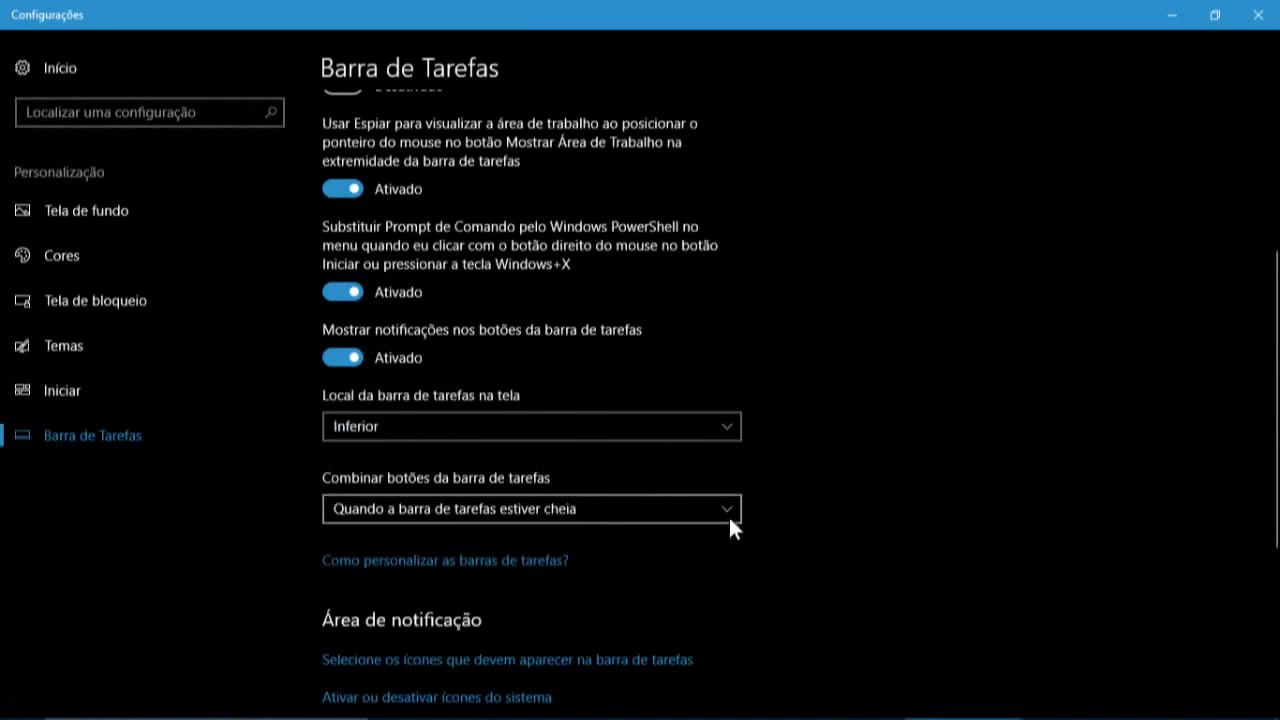
Step: Try setting the taskbar buttons to combine with "Nunca" and check how they look on the taskbar
click(727, 512)
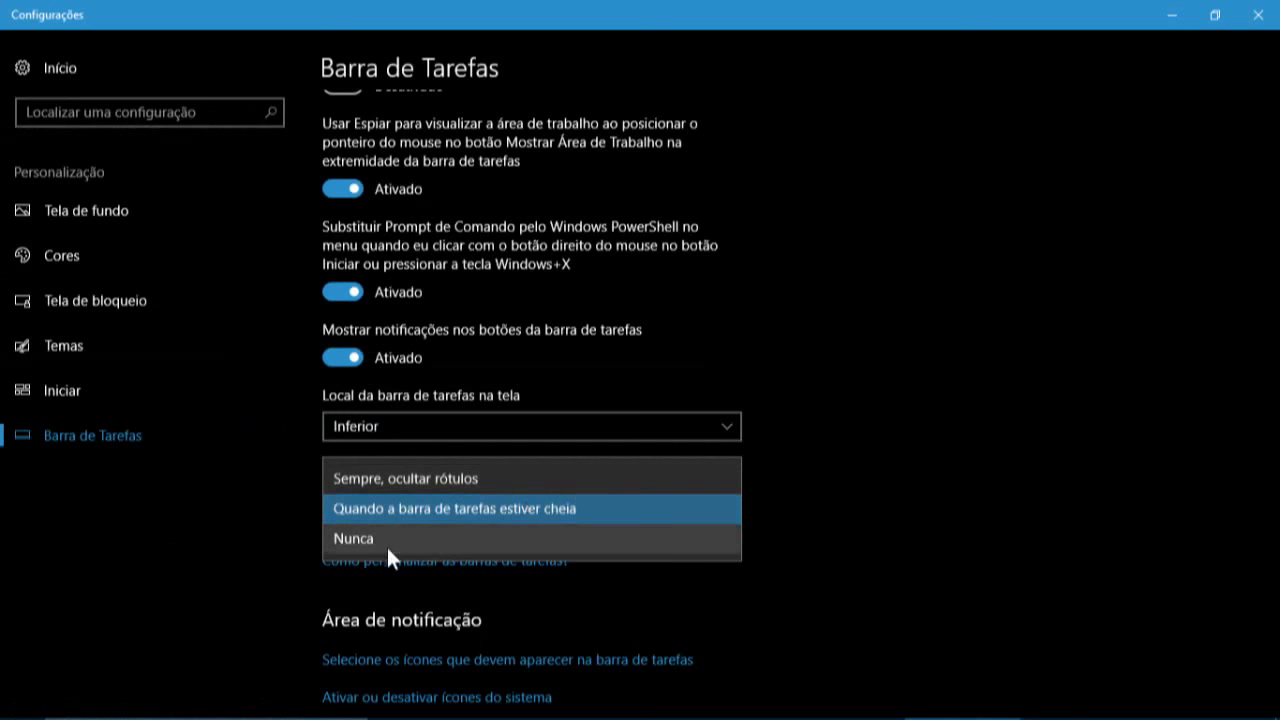
click(375, 545)
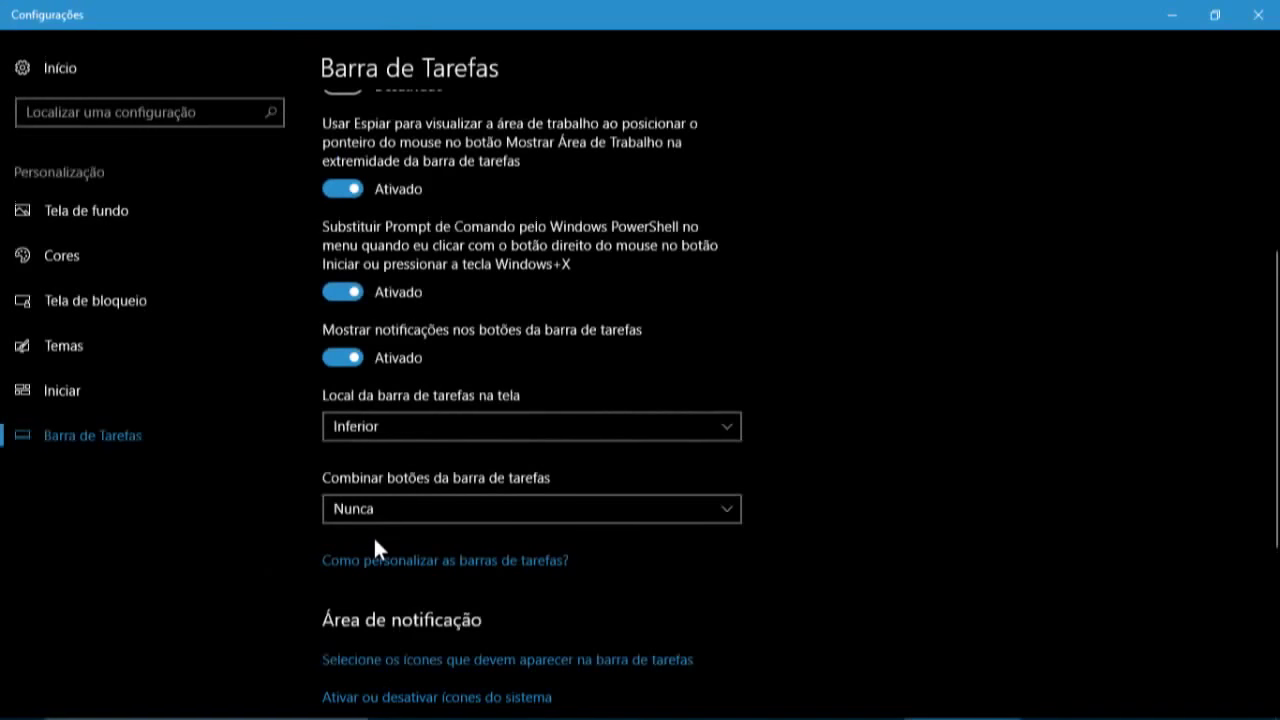
mouse_move(756, 716)
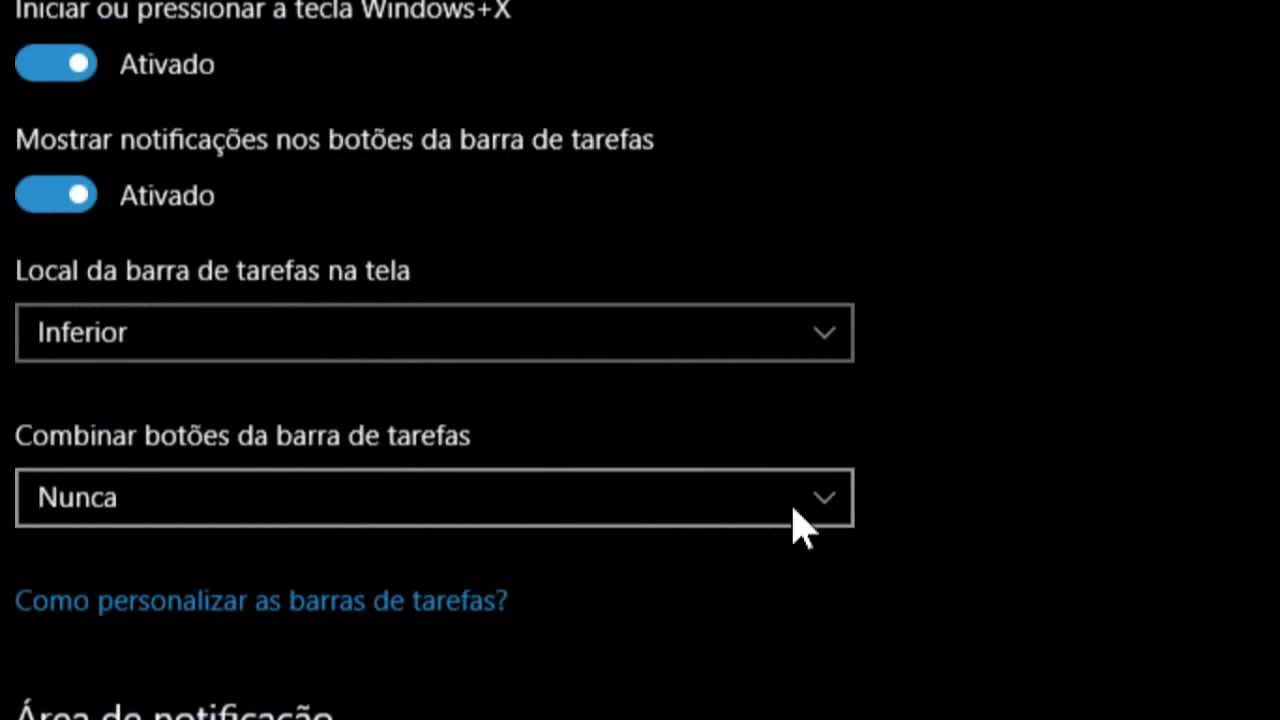
Step: Set the combining of taskbar buttons to "Sempre, ocultar rótulos"
click(825, 507)
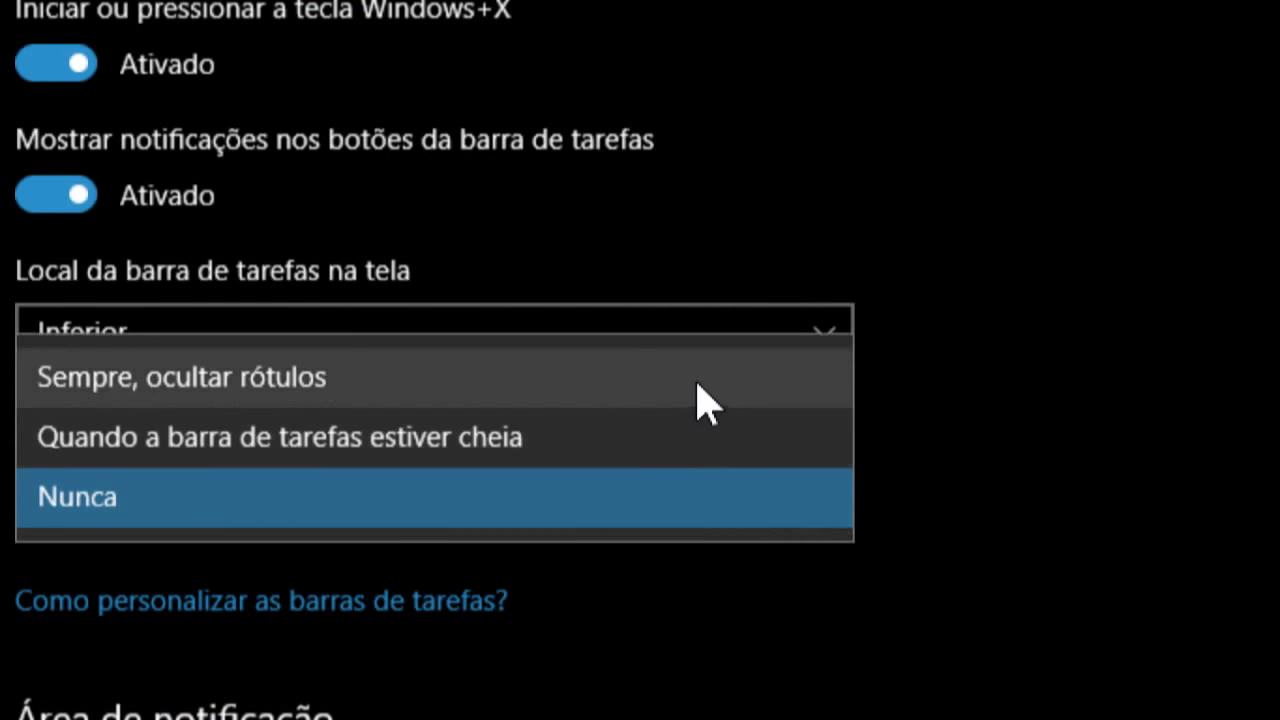
click(705, 400)
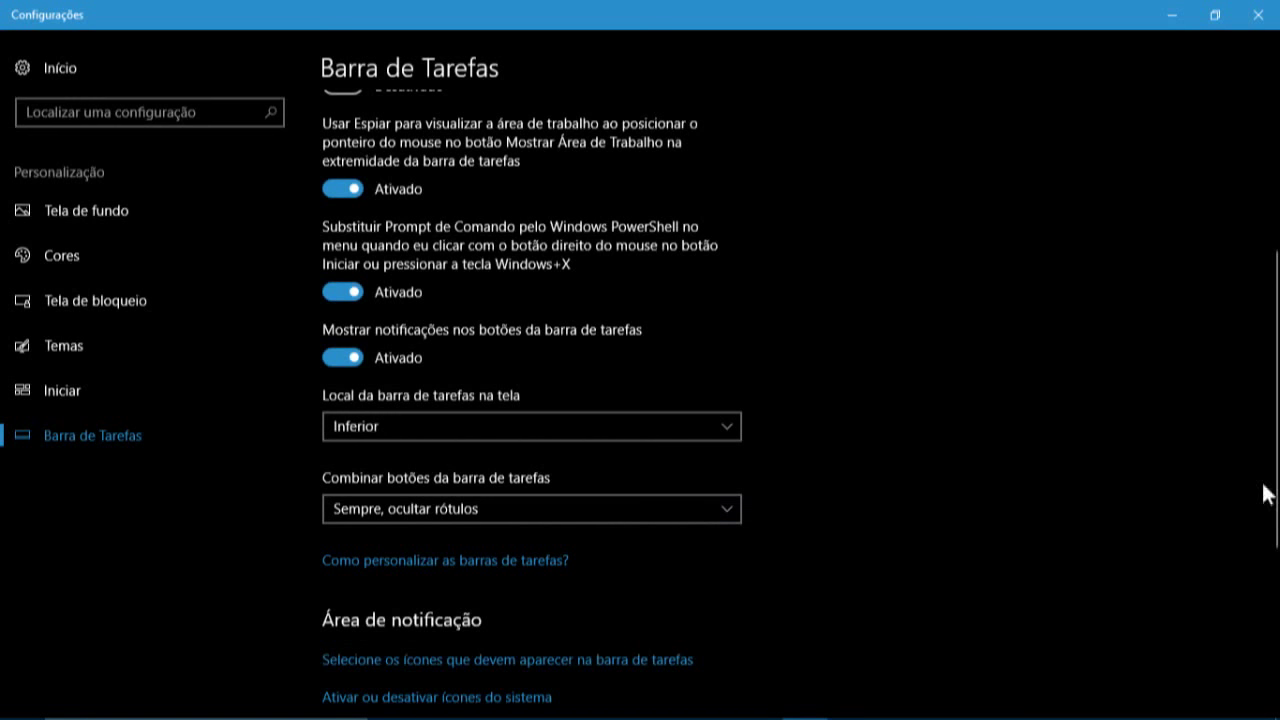
Step: Open the notification area page for turning system icons on or off and review its entries
scroll(1270, 475, down, 1)
drag(1272, 475, 1270, 598)
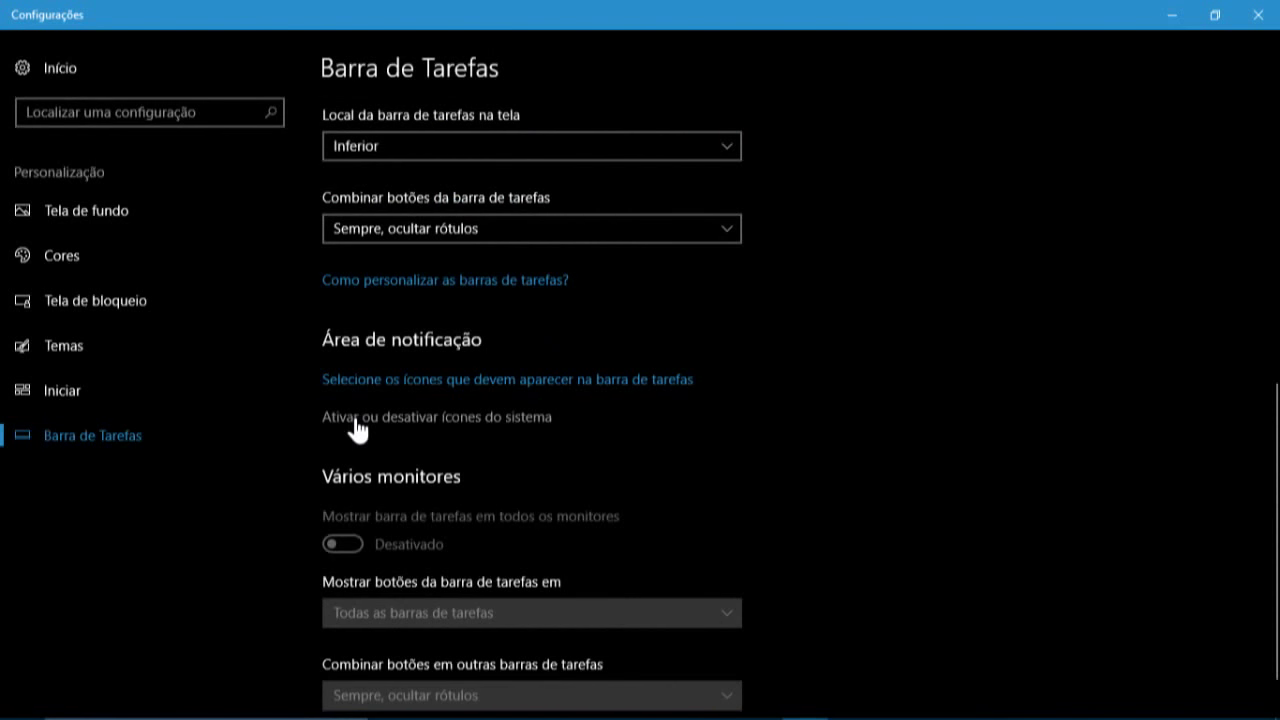
click(356, 418)
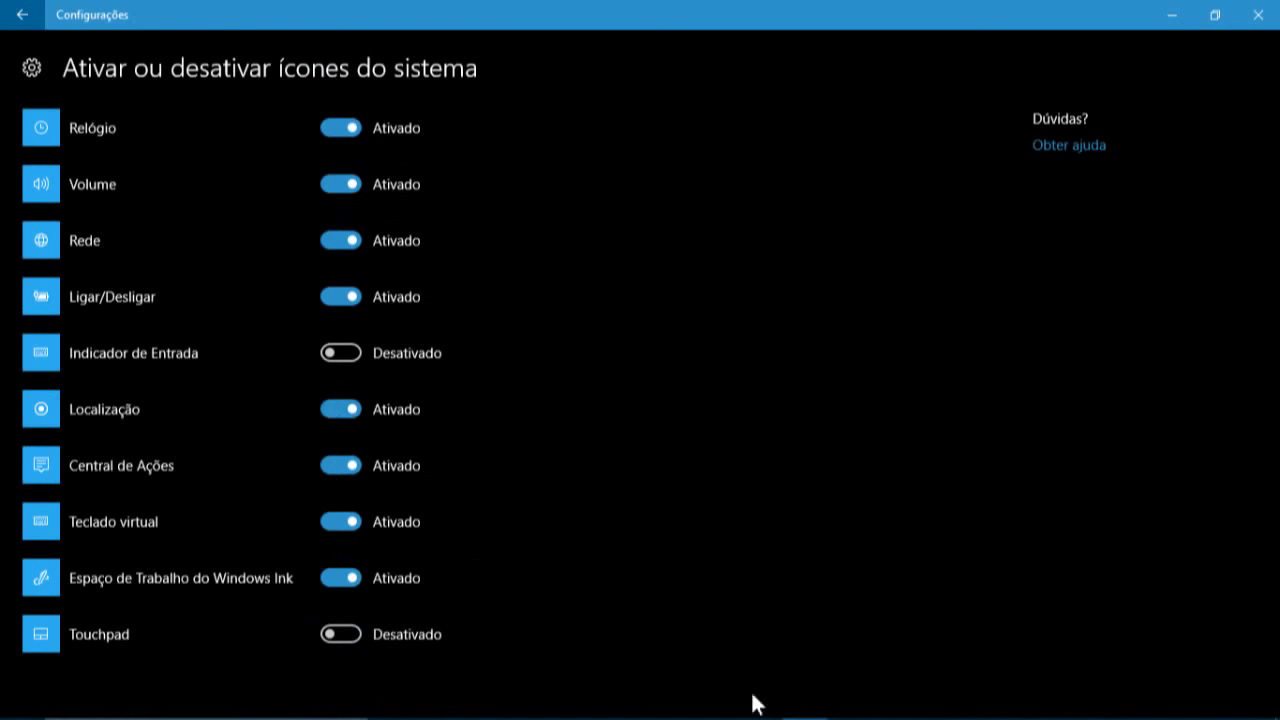
Step: Reveal the hidden notification icons on the taskbar, examine them alongside the system icons, and hide them again
mouse_move(758, 714)
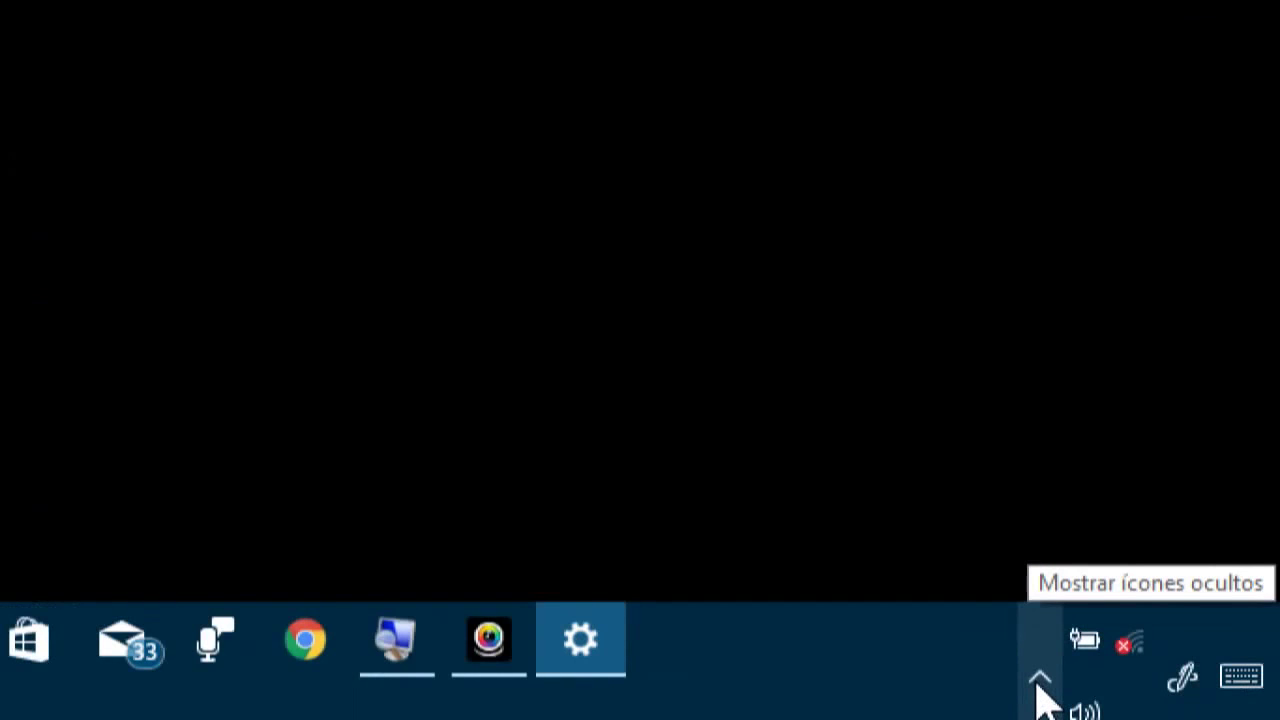
click(1039, 680)
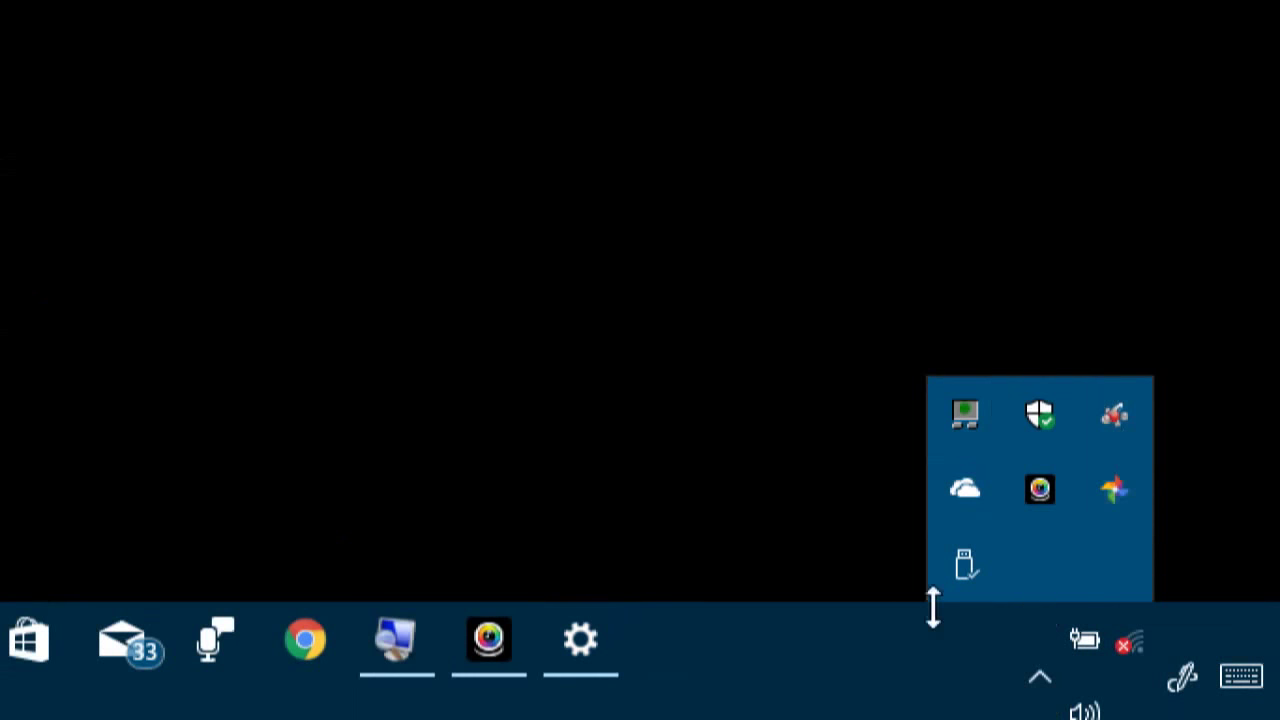
click(1039, 680)
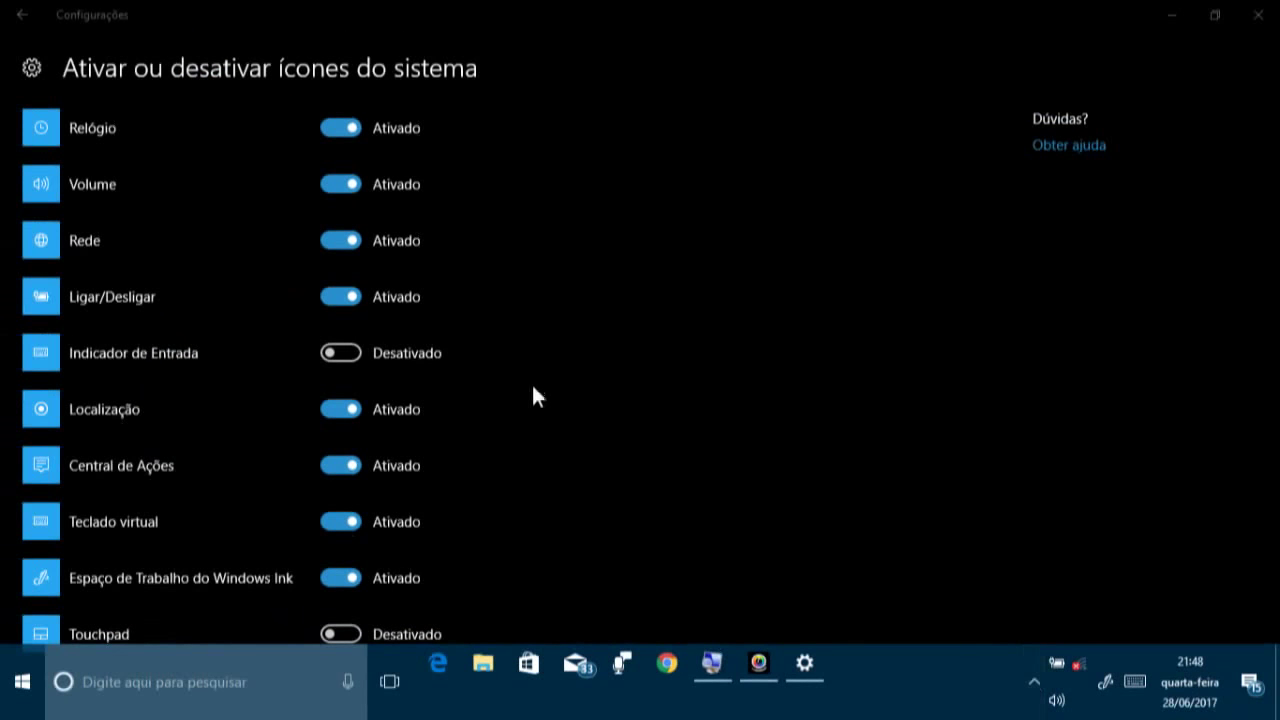
click(462, 338)
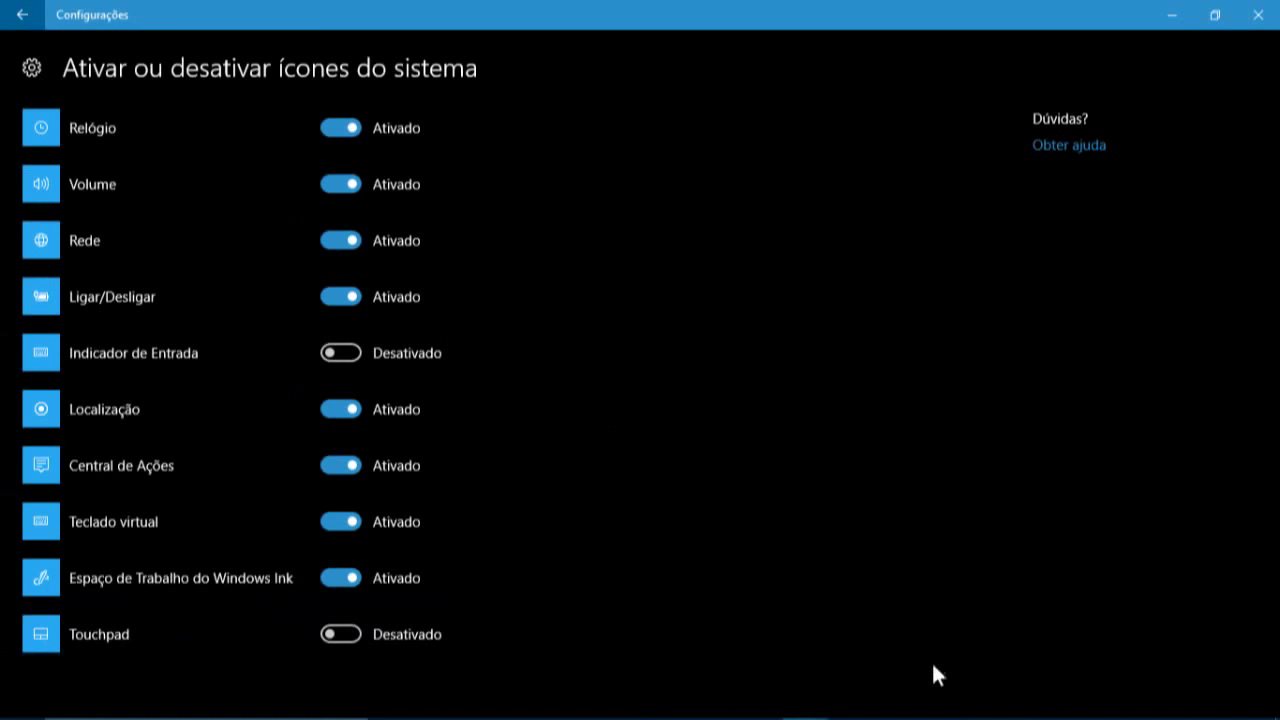
mouse_move(1000, 715)
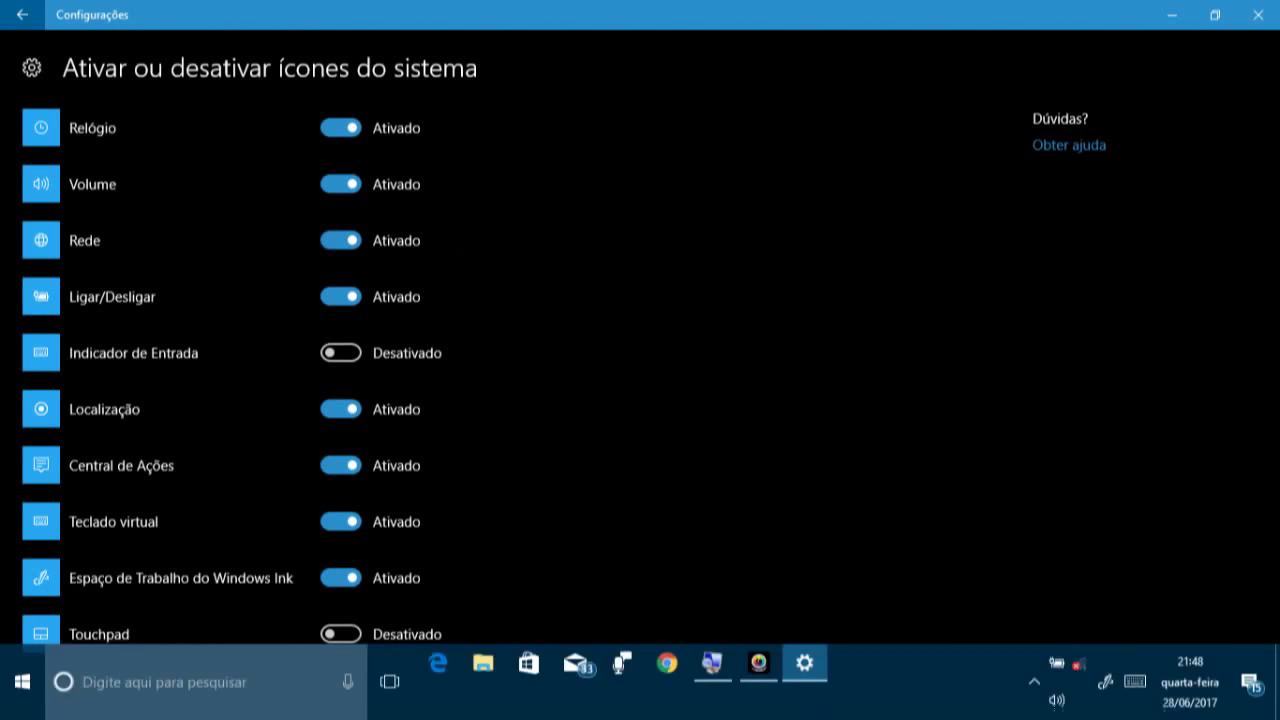
click(1035, 686)
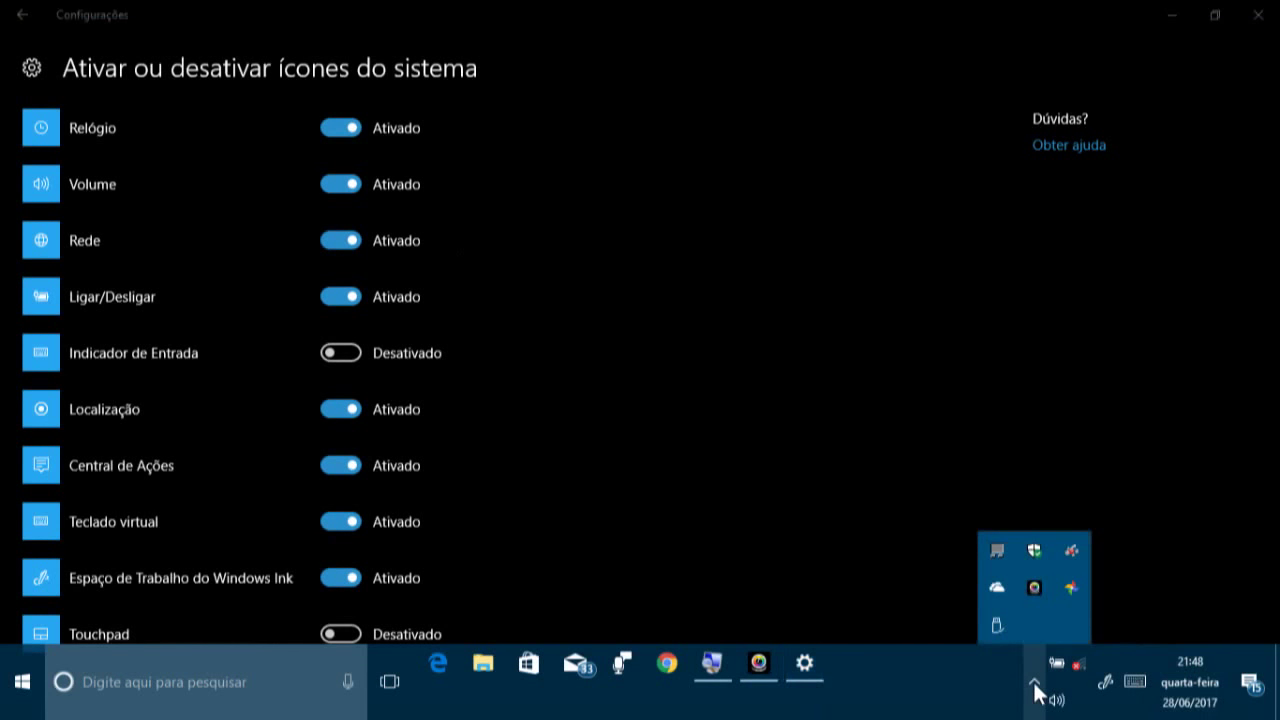
click(1035, 690)
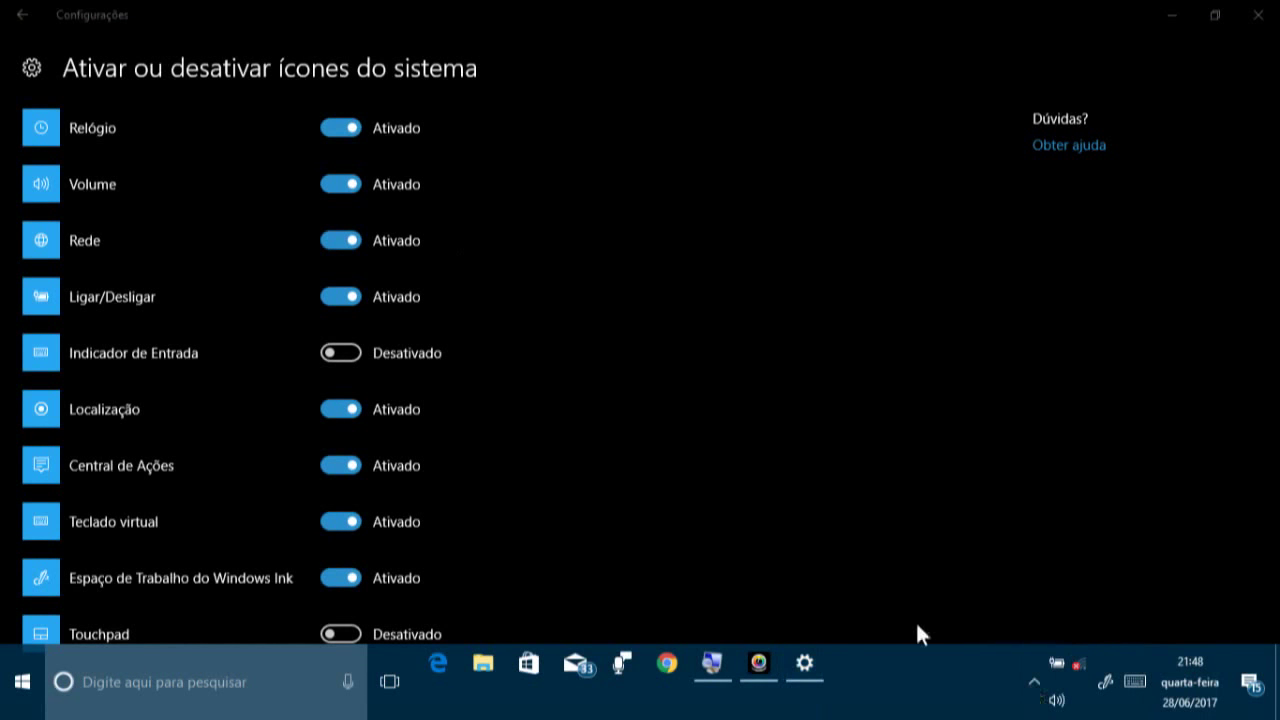
click(881, 580)
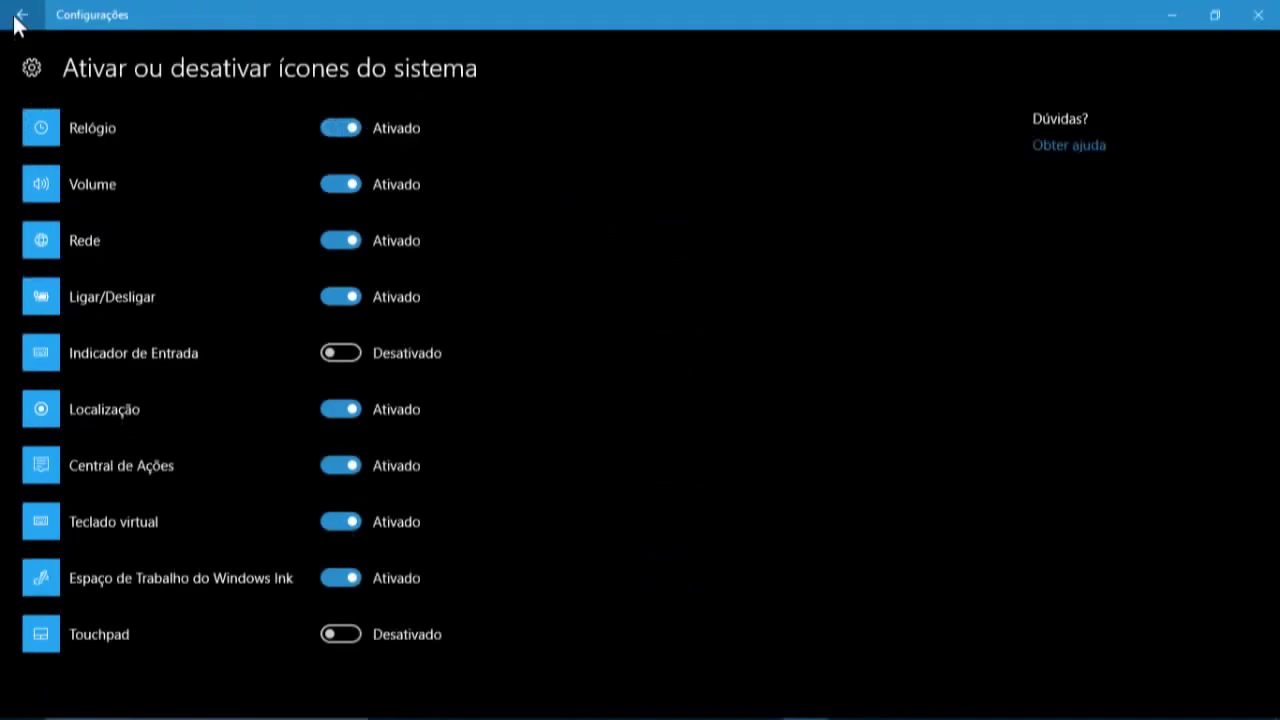
Step: Return from the system icons page to the taskbar settings and close the settings window
click(17, 16)
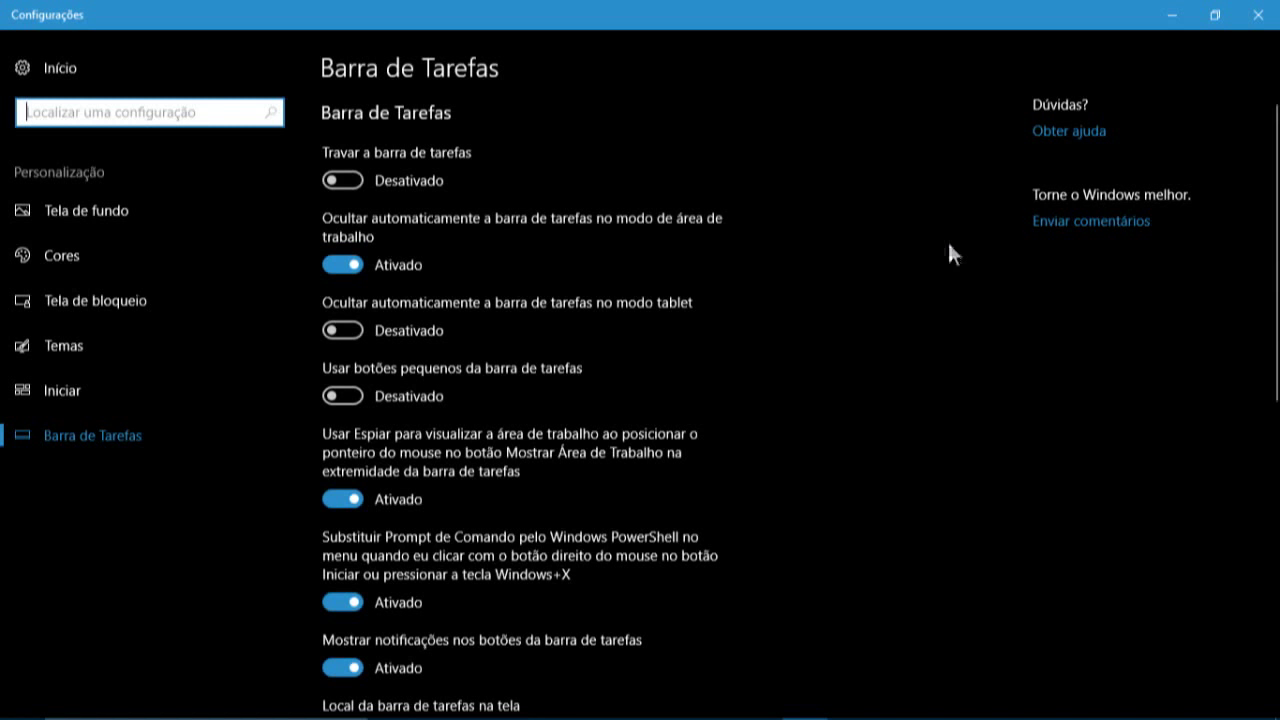
click(1257, 16)
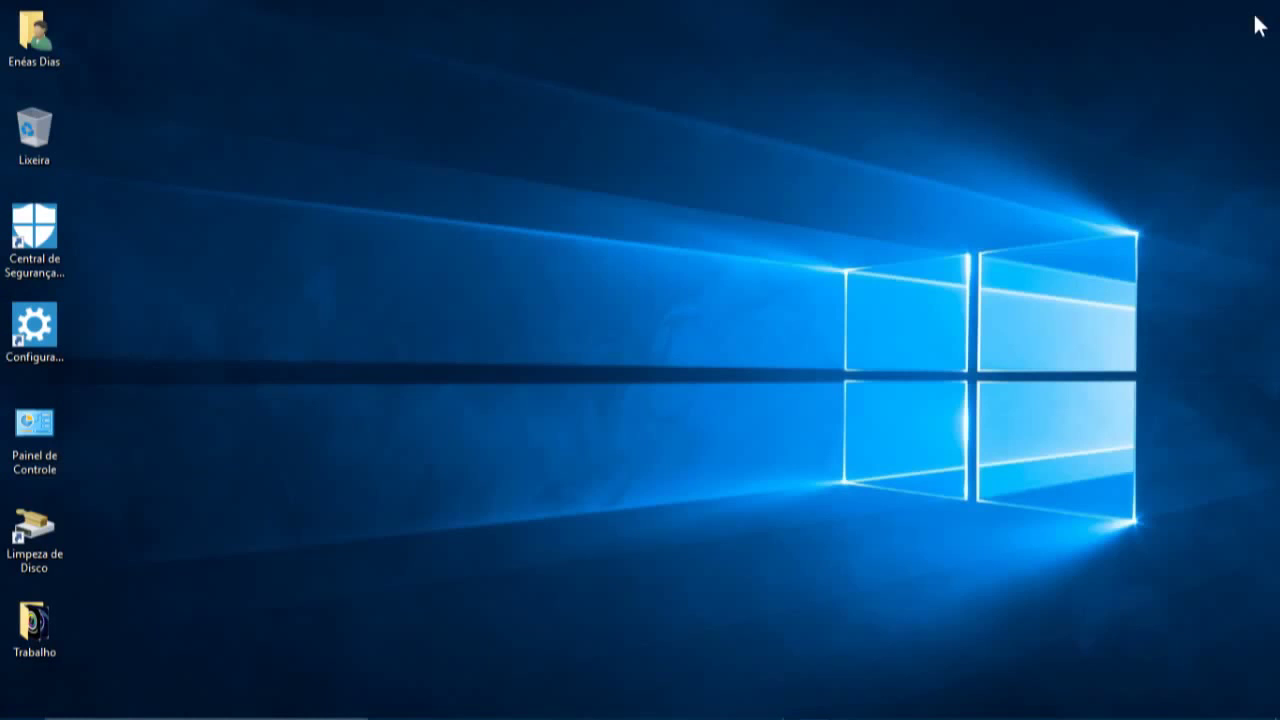